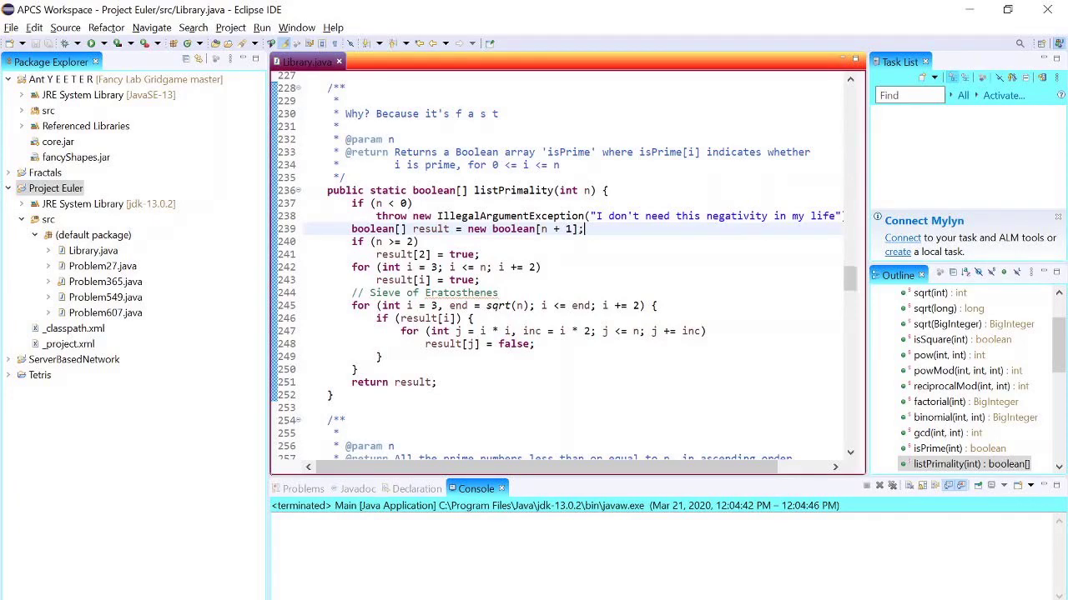
click(518, 229)
click(432, 292)
mouse_move(432, 293)
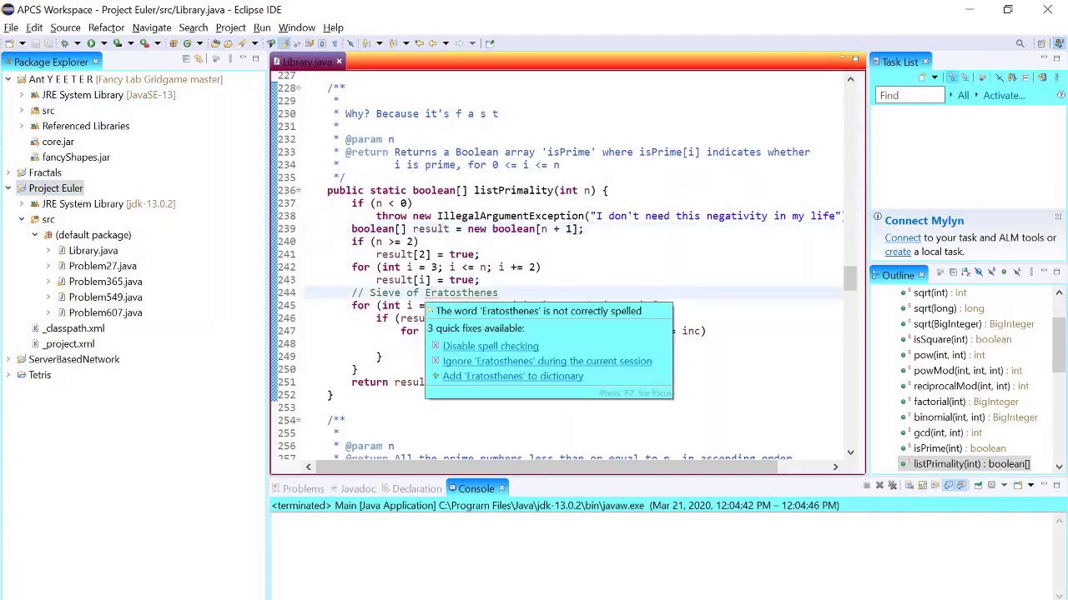
click(535, 344)
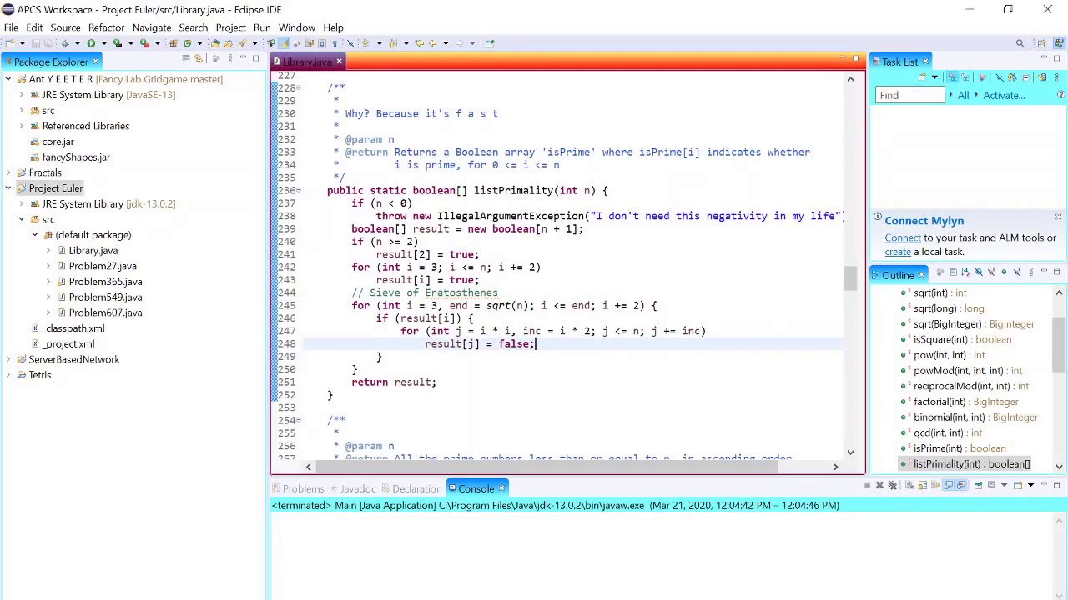
click(499, 293)
click(481, 255)
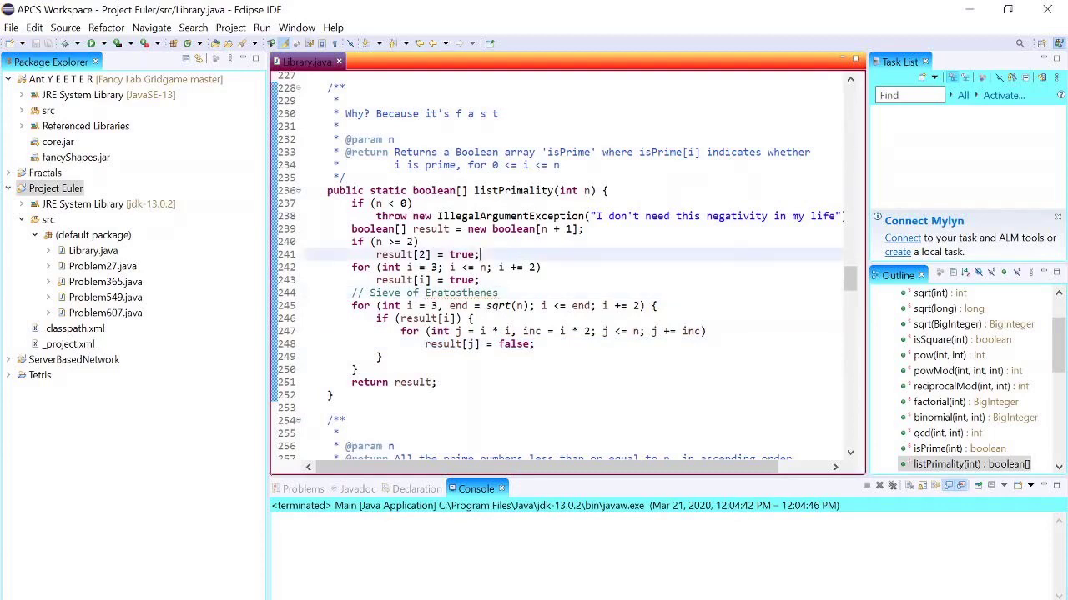
click(610, 190)
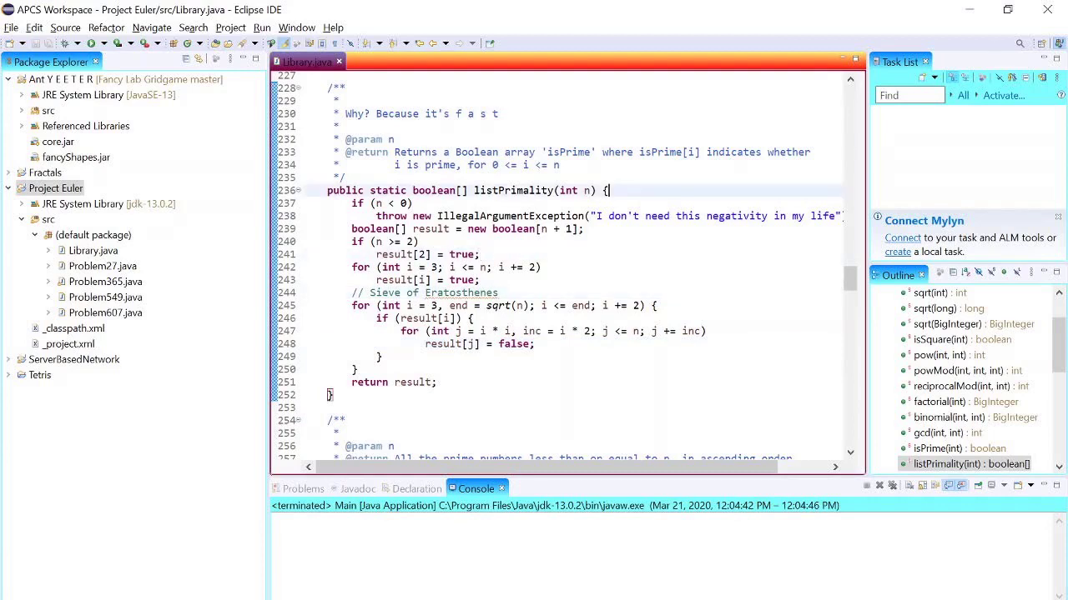
Minimize the code editor and open GitHub Desktop from the desktop
click(968, 10)
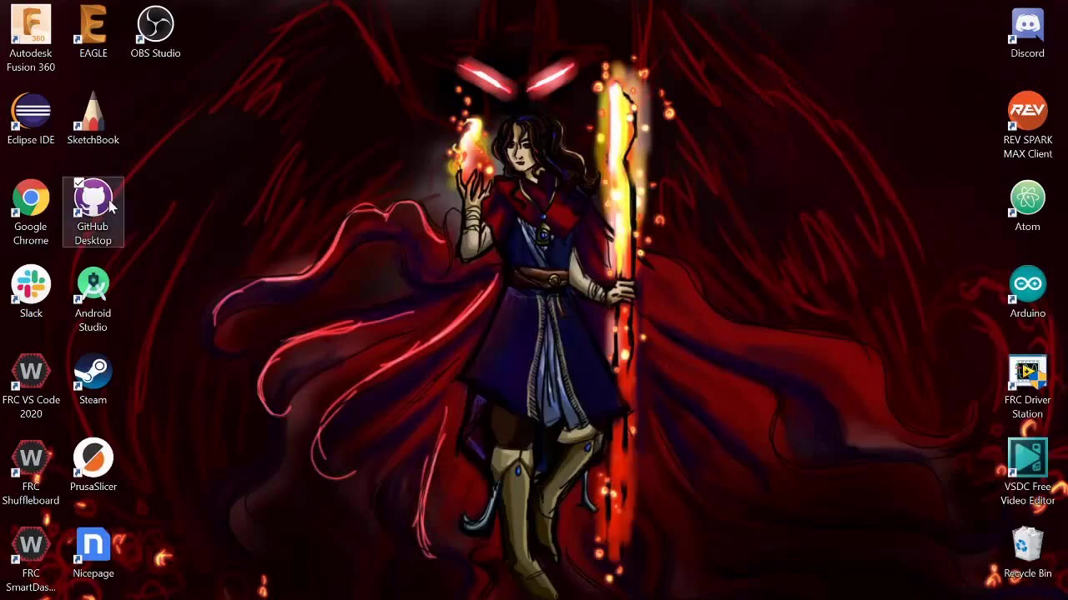
click(111, 207)
double_click(110, 207)
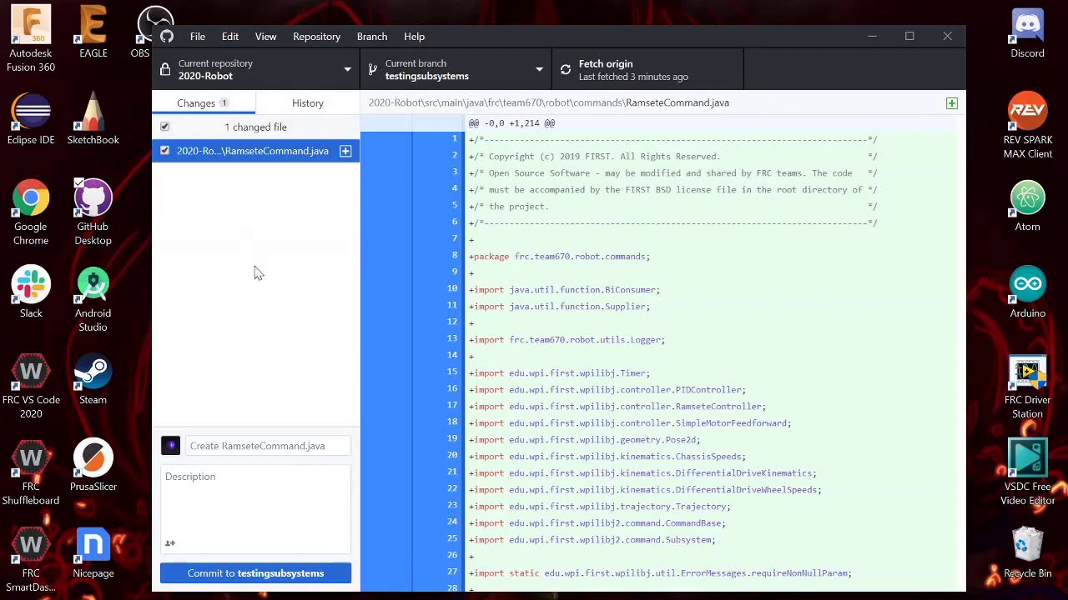
Create a new local repository named "Fancy Personal Projects" in the default GitHub folder, initialized with a README
click(203, 39)
click(219, 61)
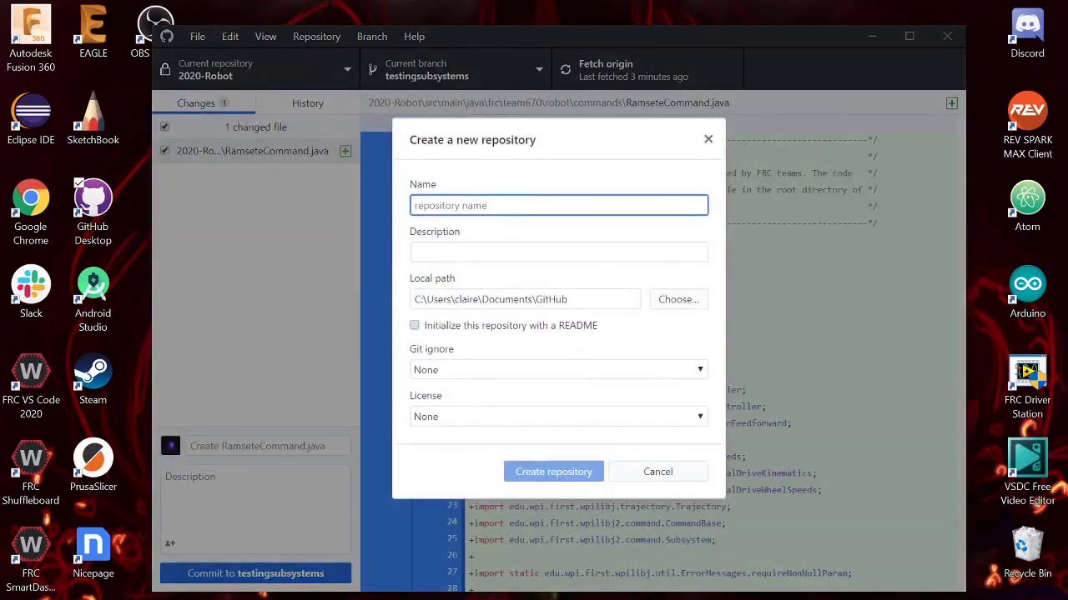
text(Fancy )
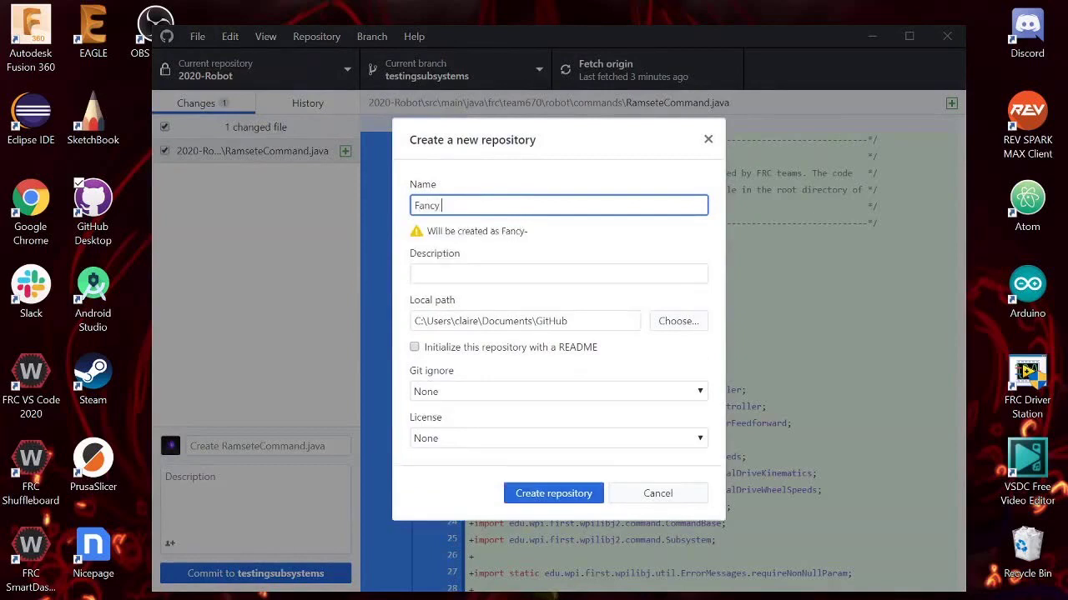
text(Personal Projects)
click(455, 174)
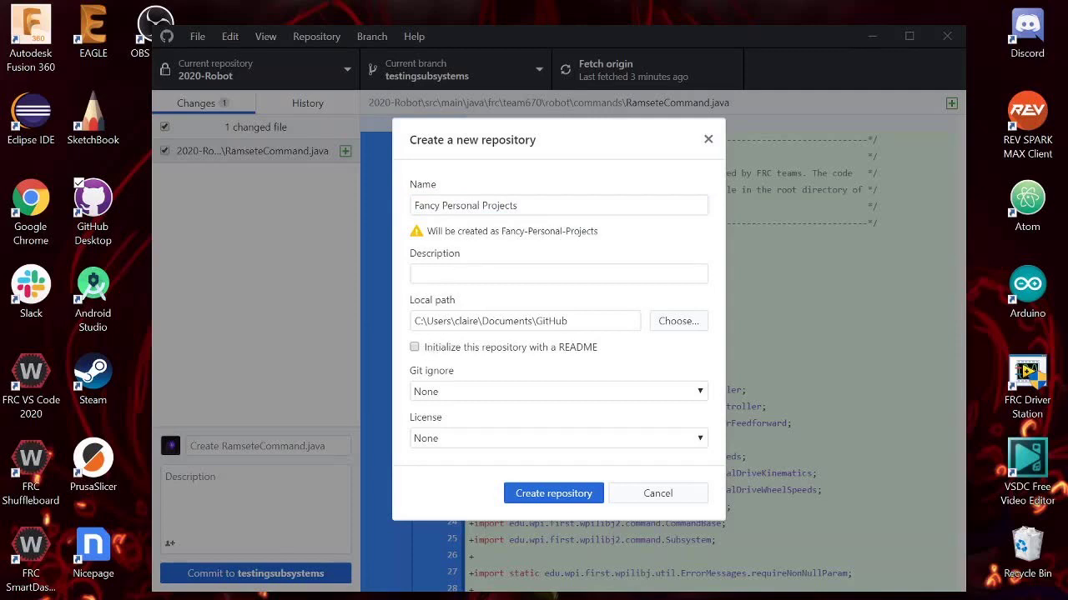
click(493, 321)
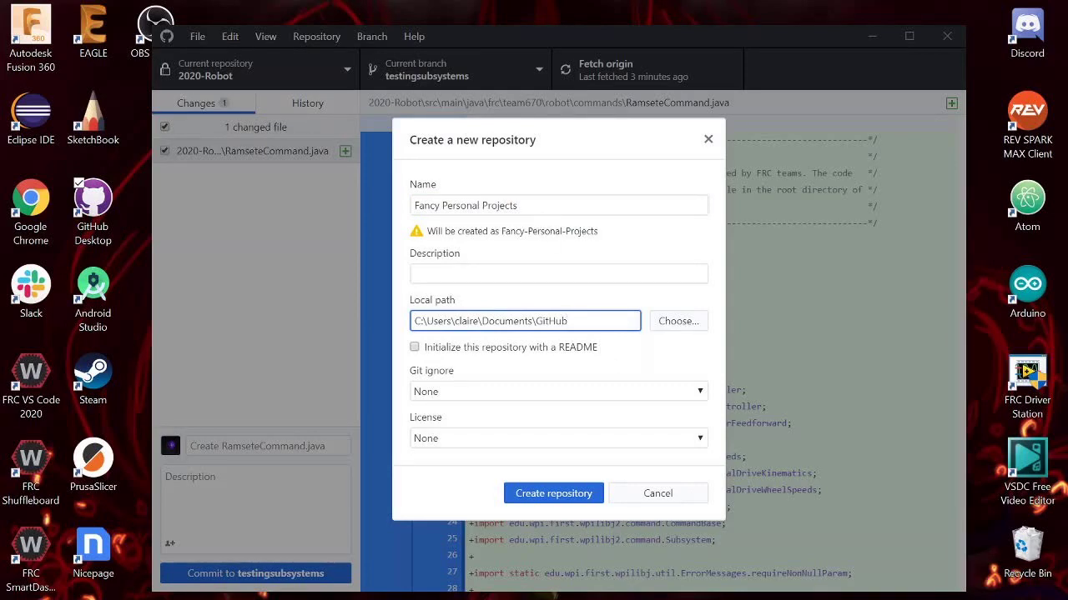
click(415, 348)
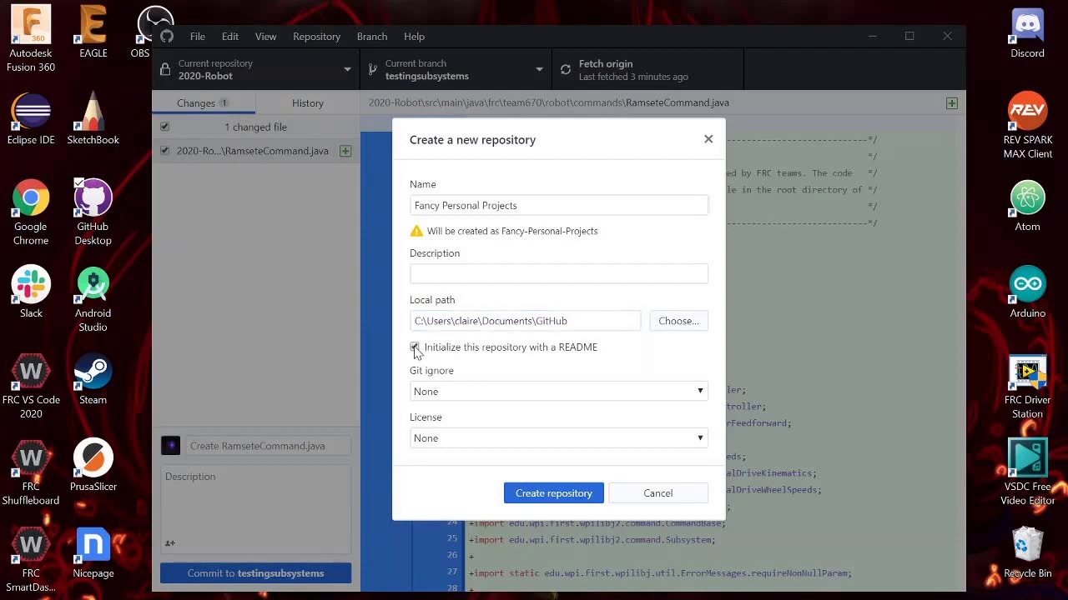
click(513, 350)
click(553, 497)
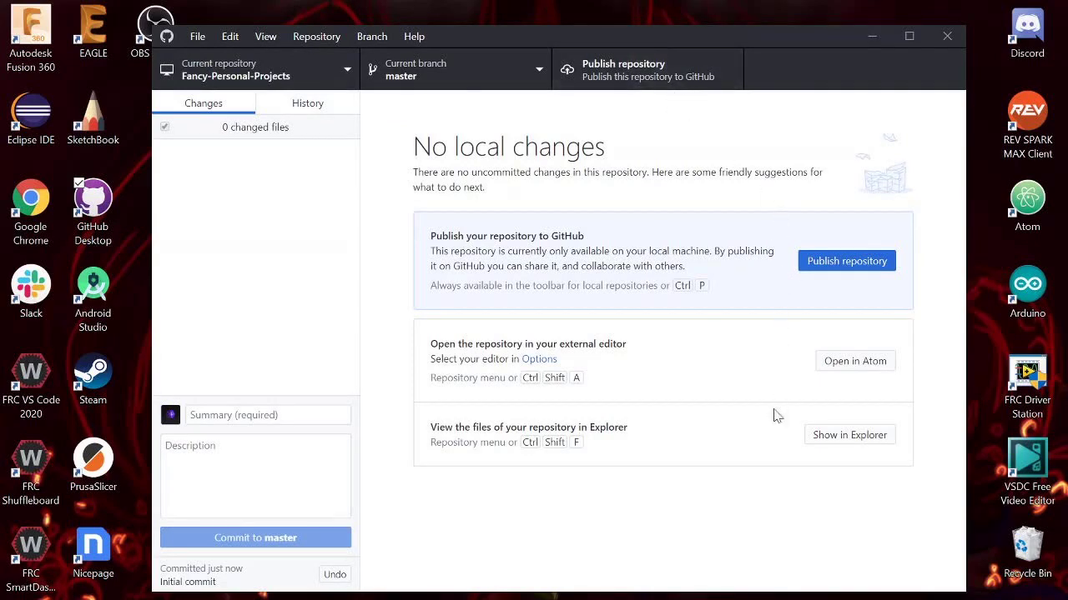
View the new repository's files in Explorer and return to Eclipse
click(836, 441)
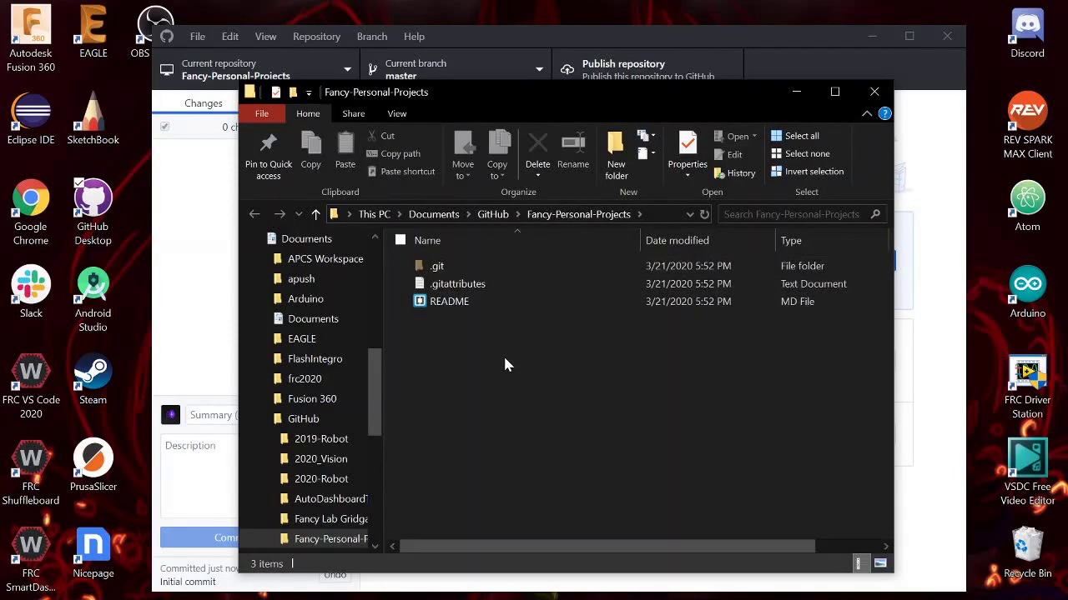
click(796, 93)
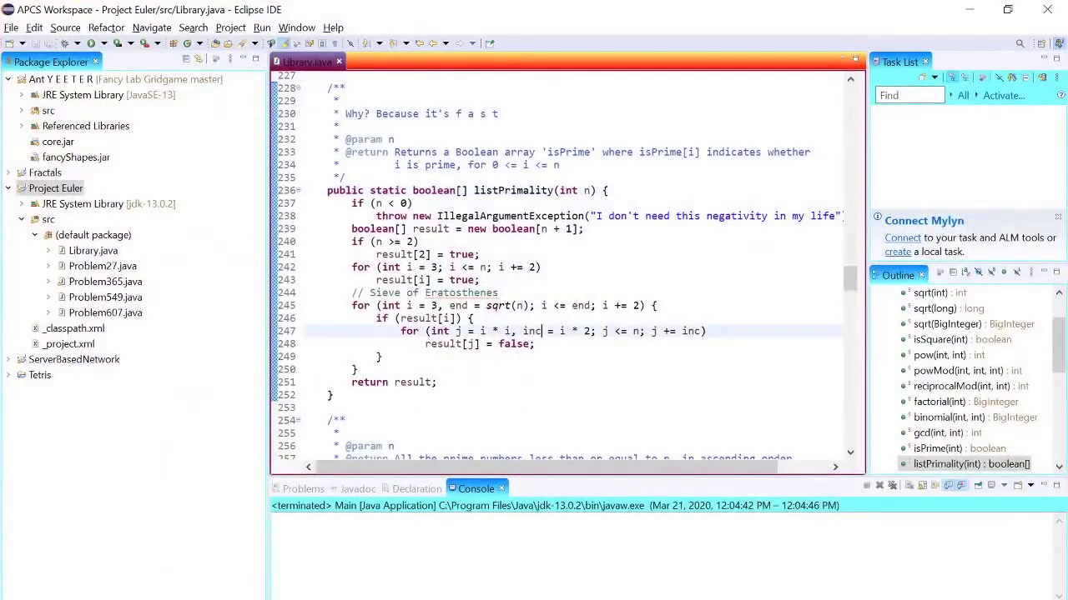
Start sharing the Project Euler project through Git, choosing to create a repository for it
click(73, 197)
right_click(73, 196)
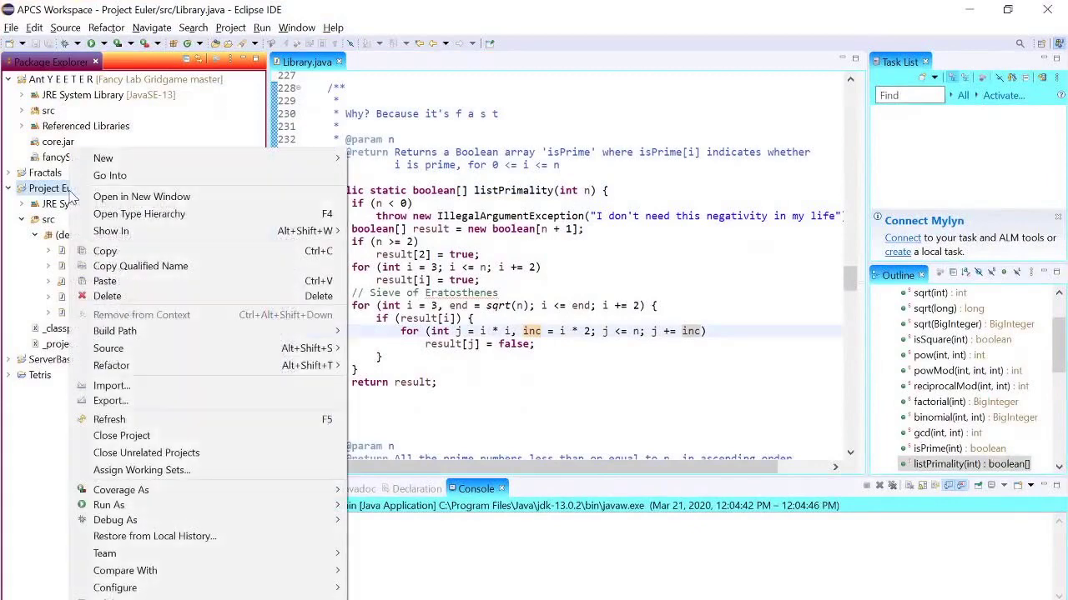
mouse_move(209, 557)
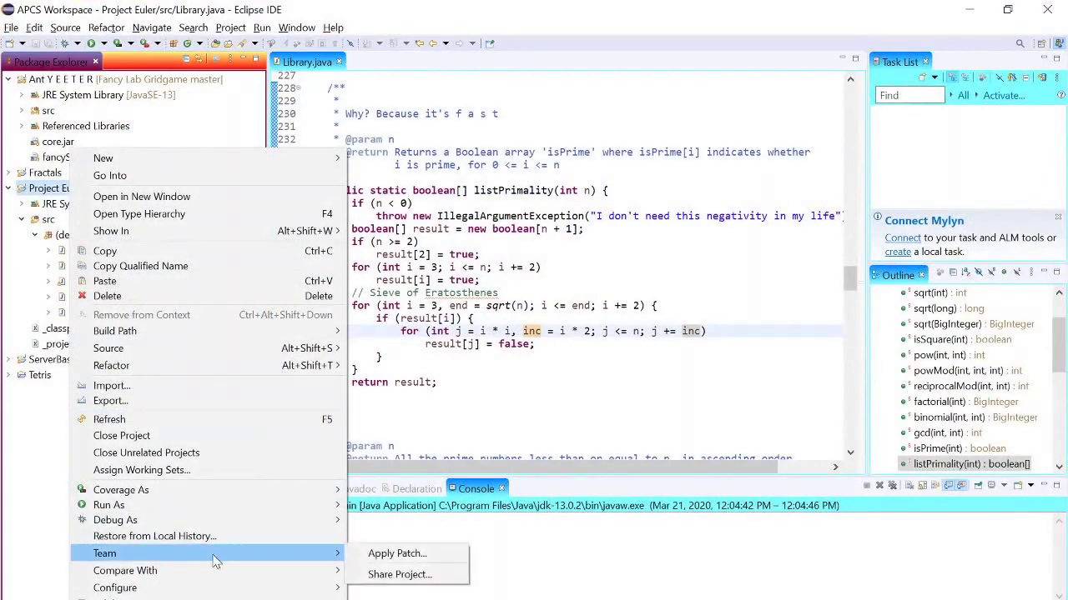
click(361, 579)
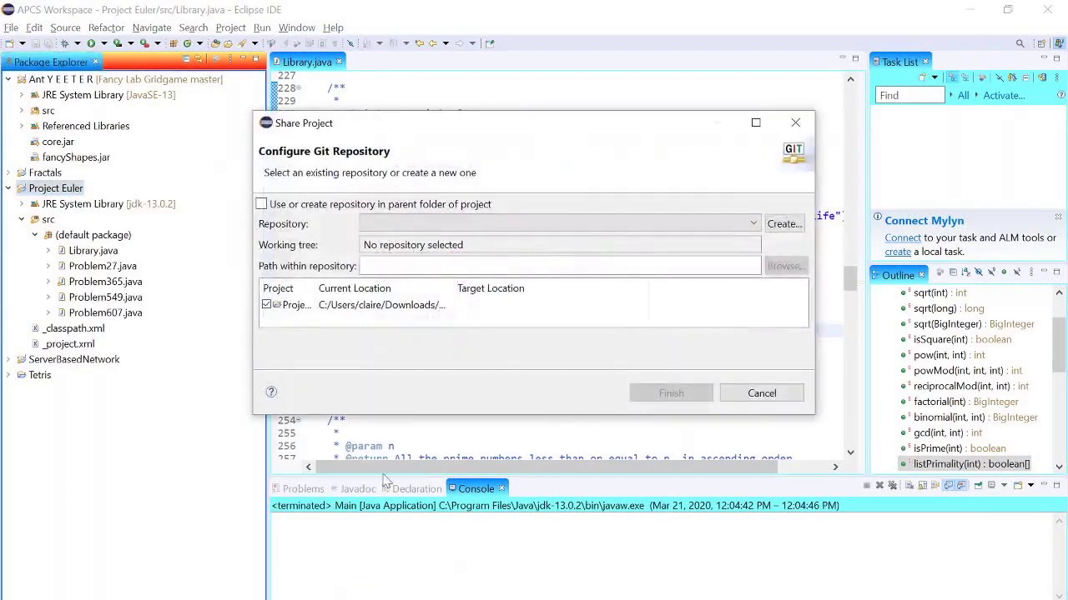
click(784, 223)
Set the repository directory to the Fancy-Personal-Projects folder in Documents\GitHub and finish sharing the project
click(742, 191)
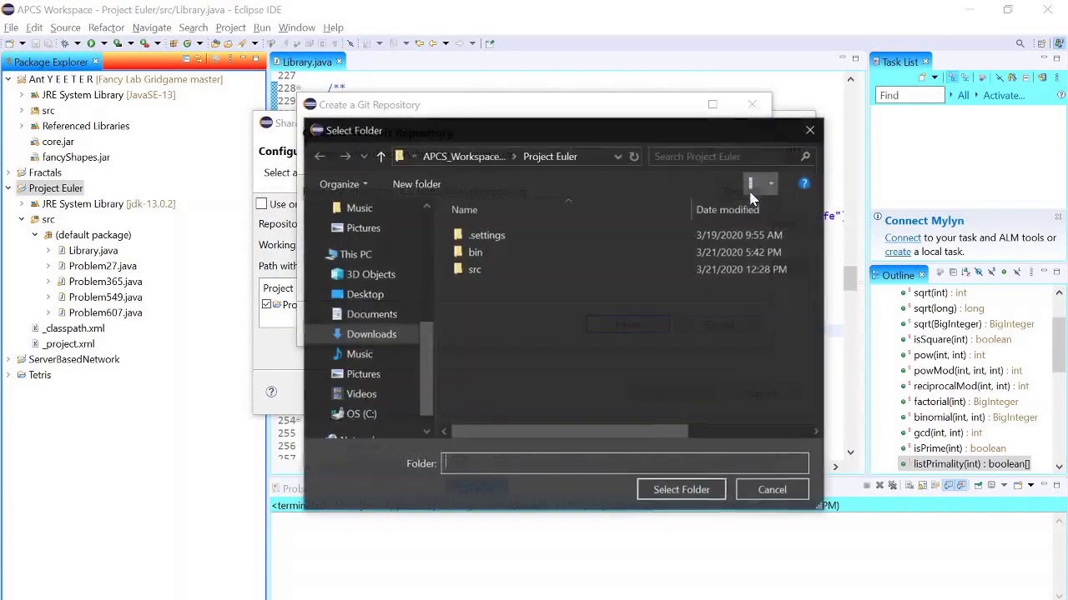
click(373, 316)
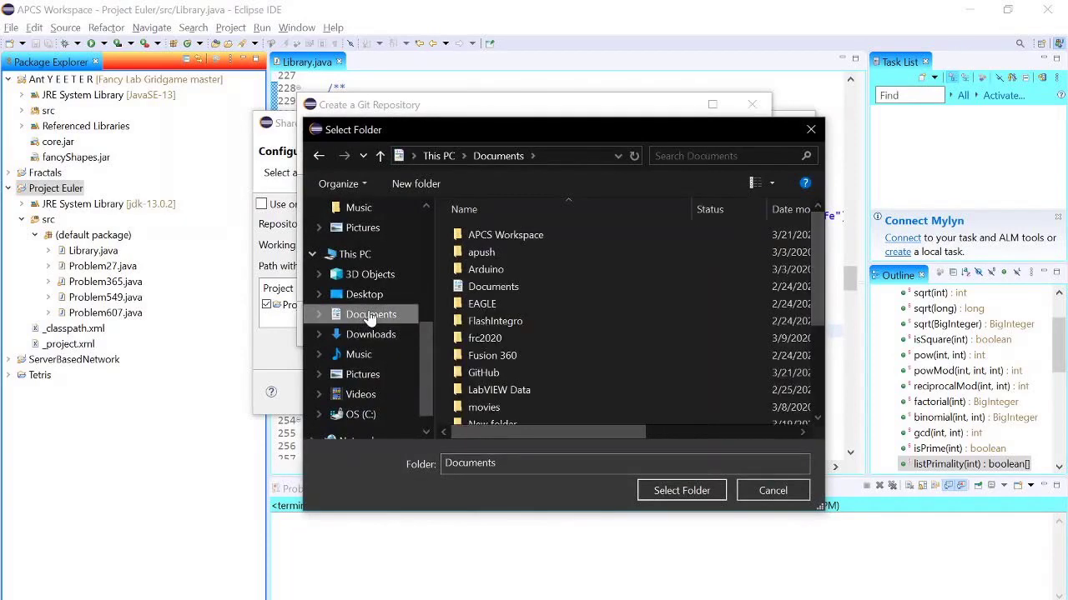
click(489, 376)
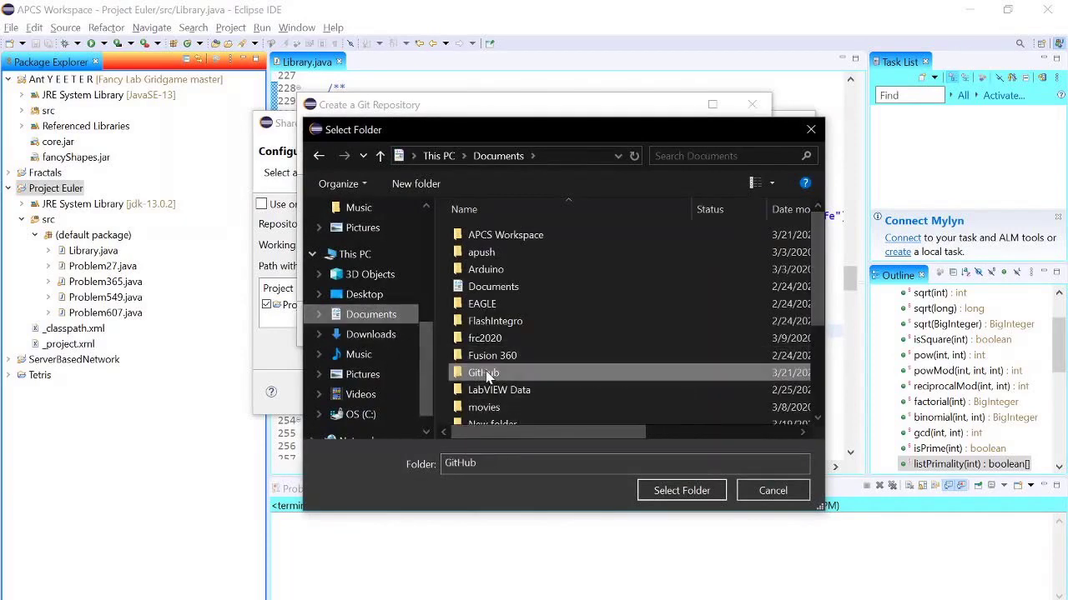
right_click(488, 377)
click(475, 376)
double_click(475, 376)
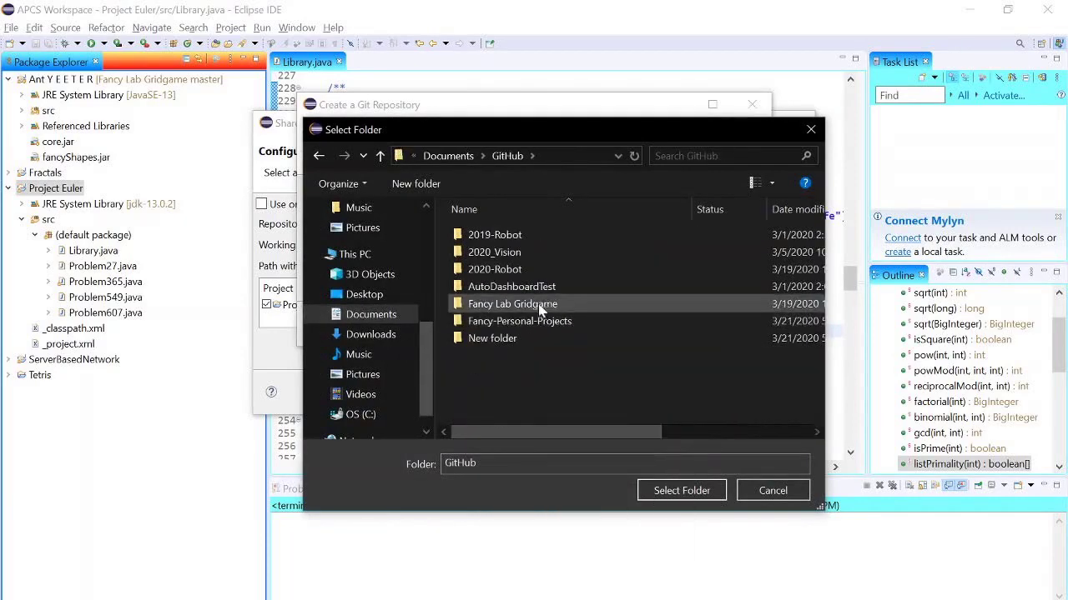
double_click(534, 321)
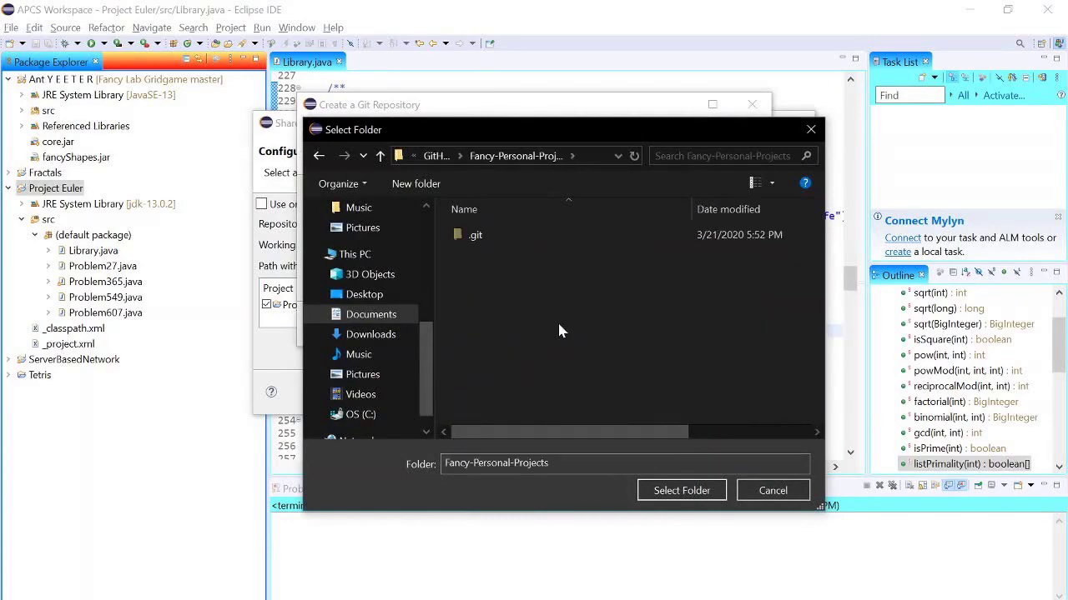
click(665, 492)
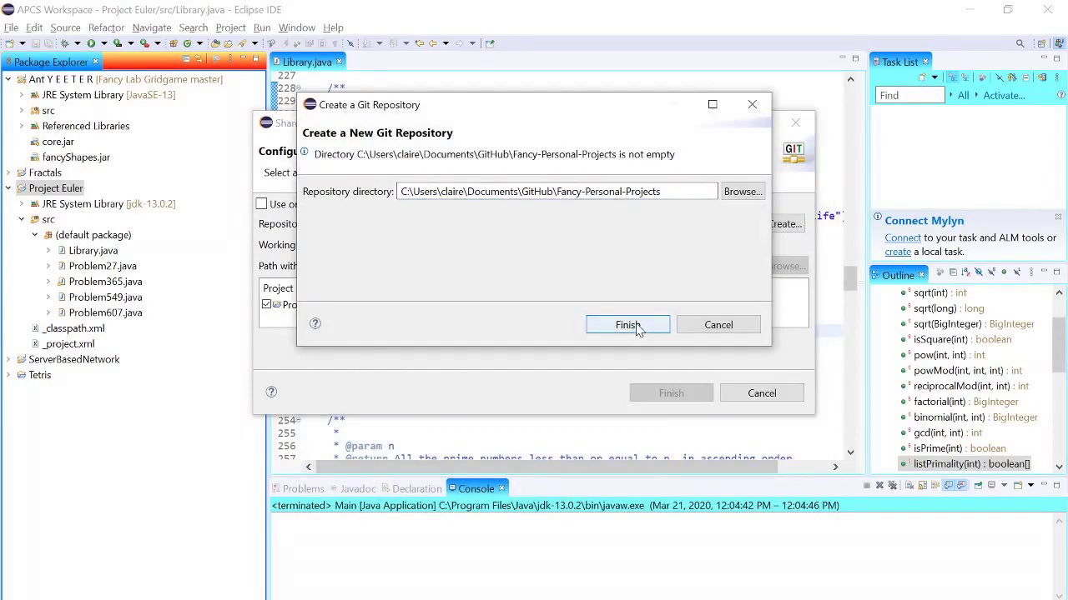
click(636, 326)
click(668, 393)
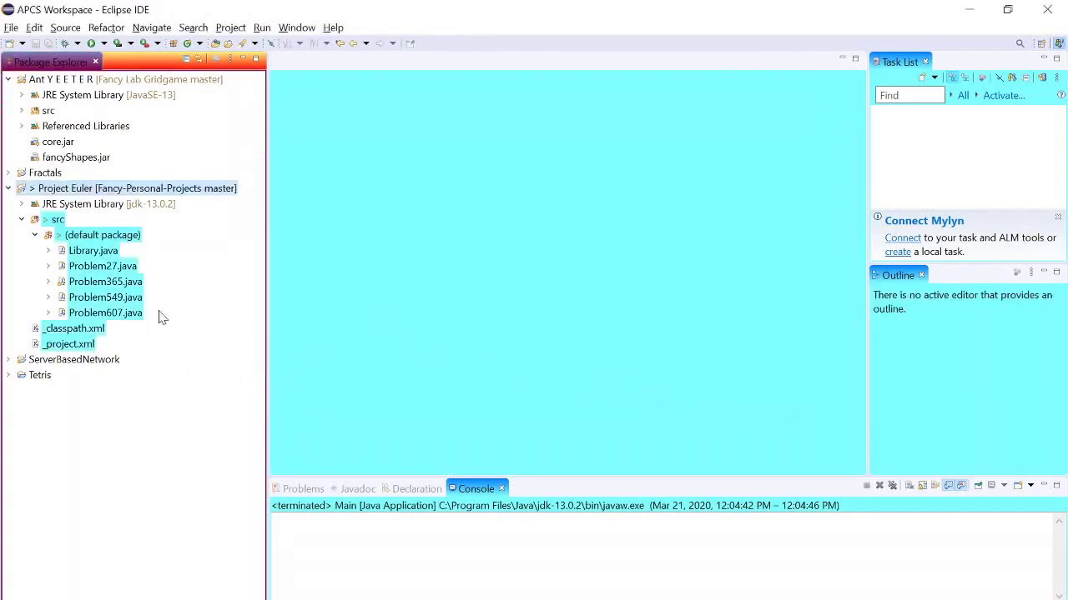
Reopen Library.java from Project Euler and view the listTotients method
double_click(92, 250)
click(394, 282)
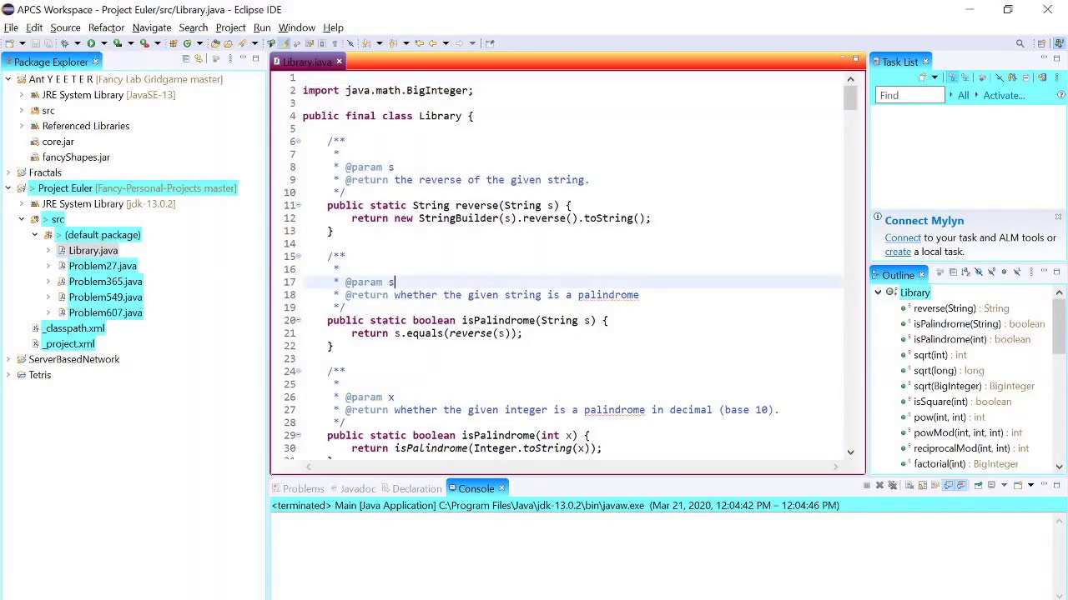
drag(849, 99, 901, 353)
click(707, 276)
click(583, 251)
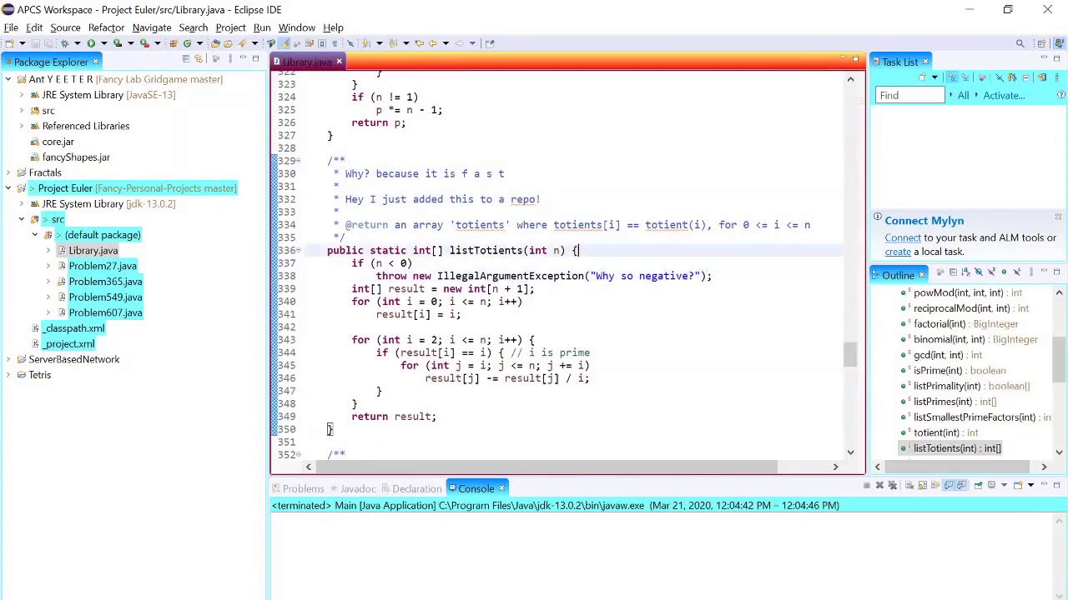
key(Down)
key(Down)
key(Down)
key(Down)
key(Down)
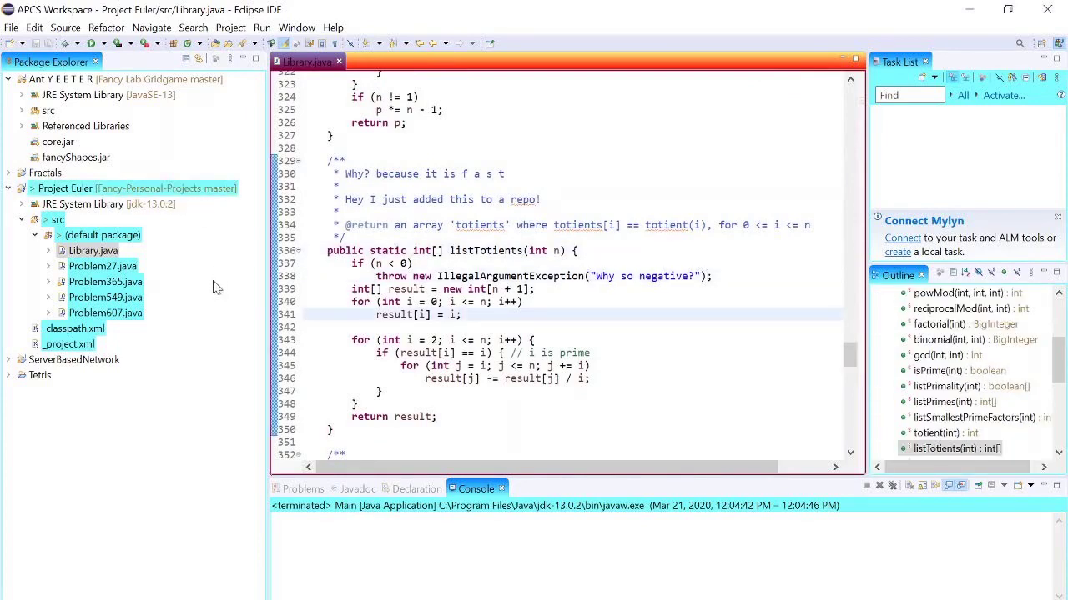
ctrl+click(213, 194)
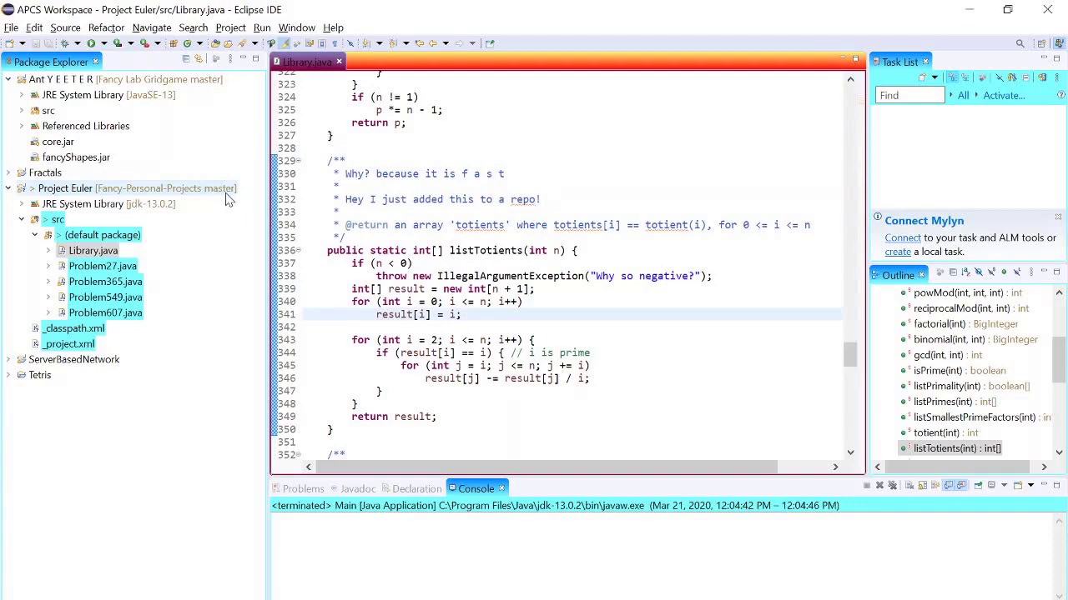
ctrl+click(70, 193)
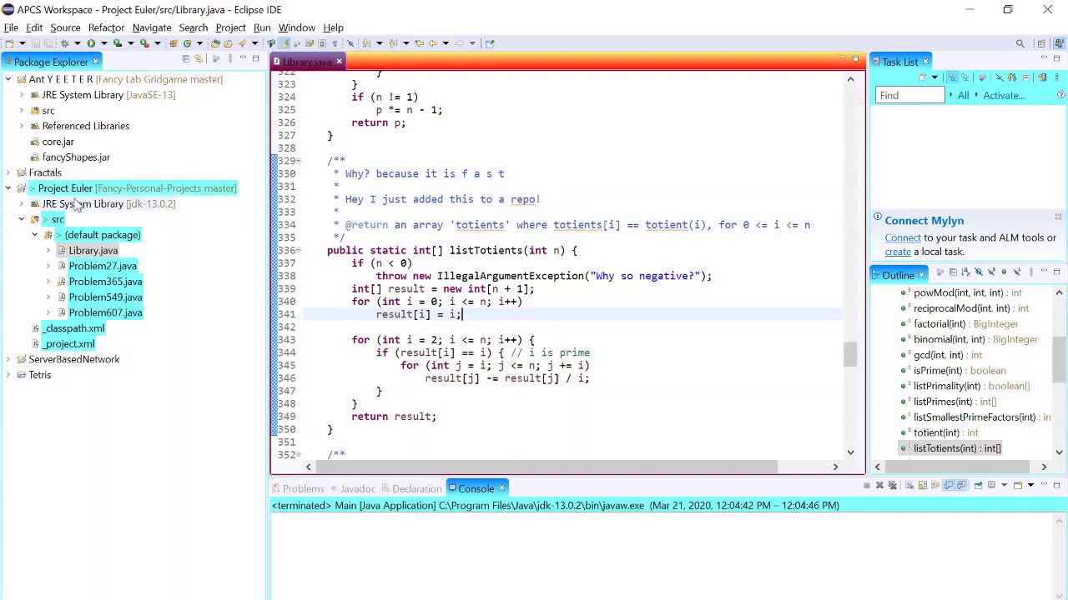
ctrl+click(115, 192)
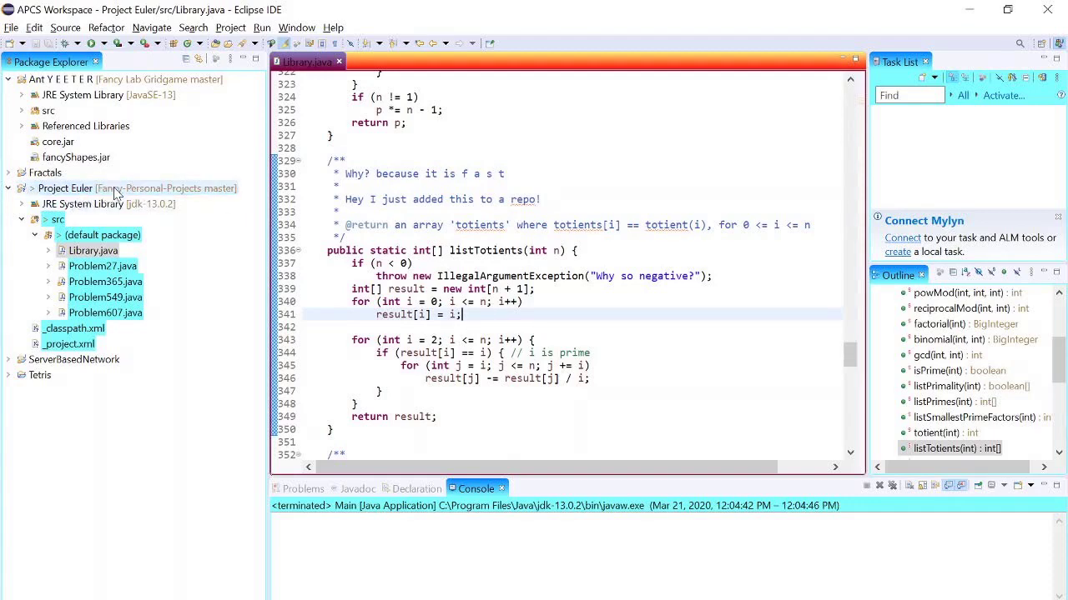
ctrl+click(193, 195)
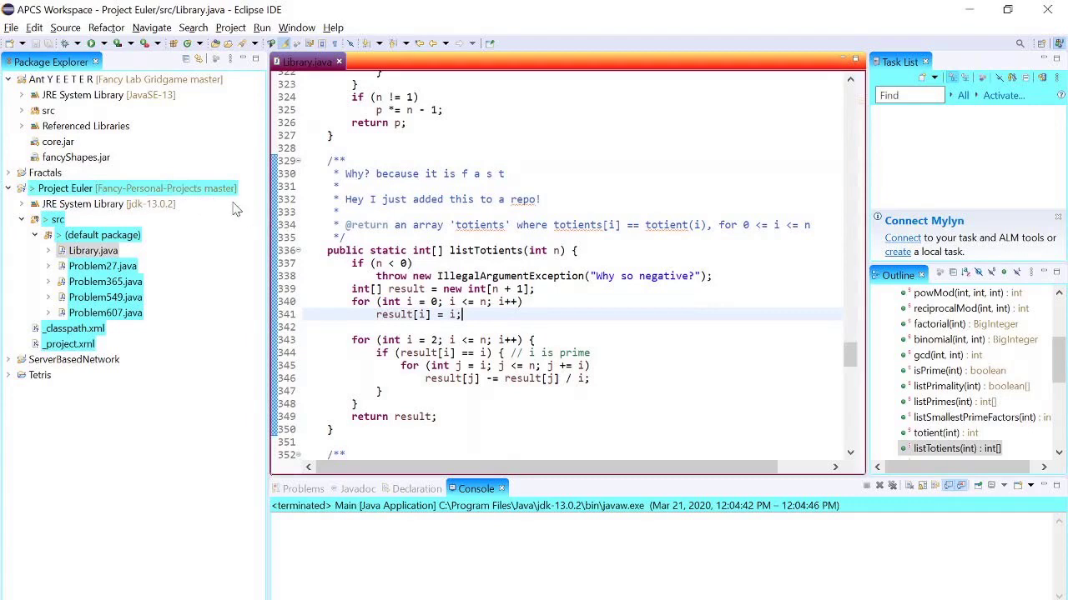
ctrl+click(222, 193)
click(327, 212)
click(590, 366)
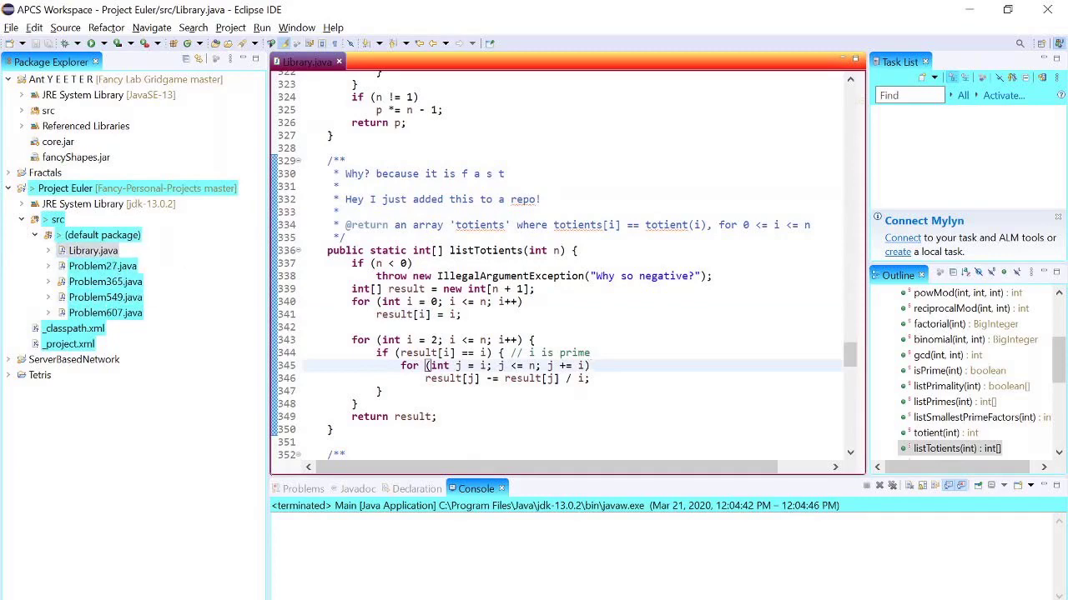
click(509, 340)
Switch to GitHub Desktop and review the pending changes in Project Euler's _project.xml and .project files
key(alt+Tab)
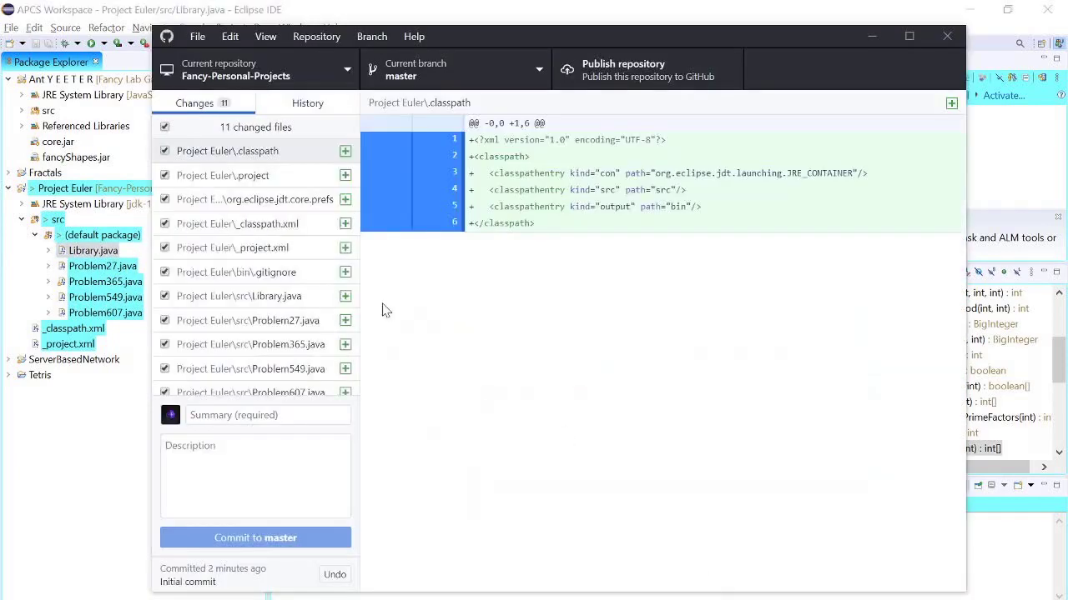
scroll(311, 309, down, 1)
click(269, 237)
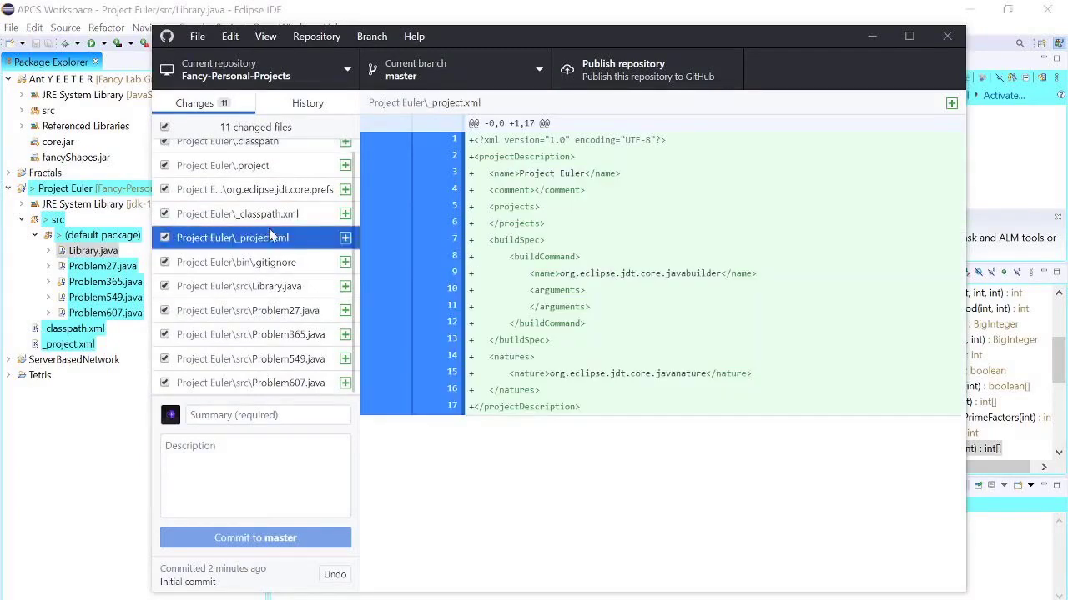
click(251, 166)
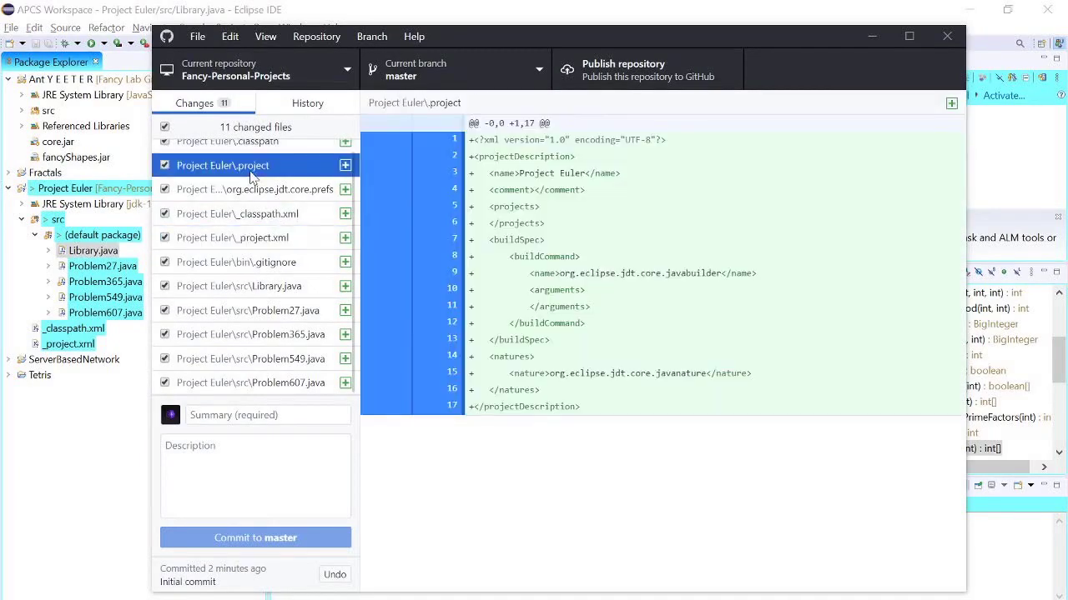
Deselect all changed files and review the pending additions in Project Euler's Library.java
click(212, 132)
click(301, 292)
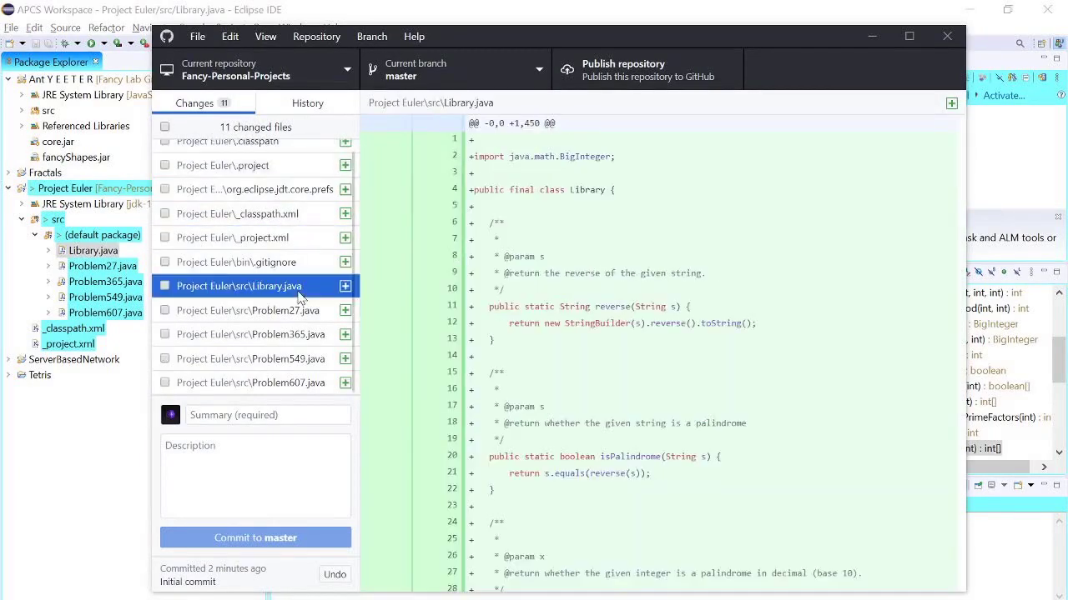
click(601, 304)
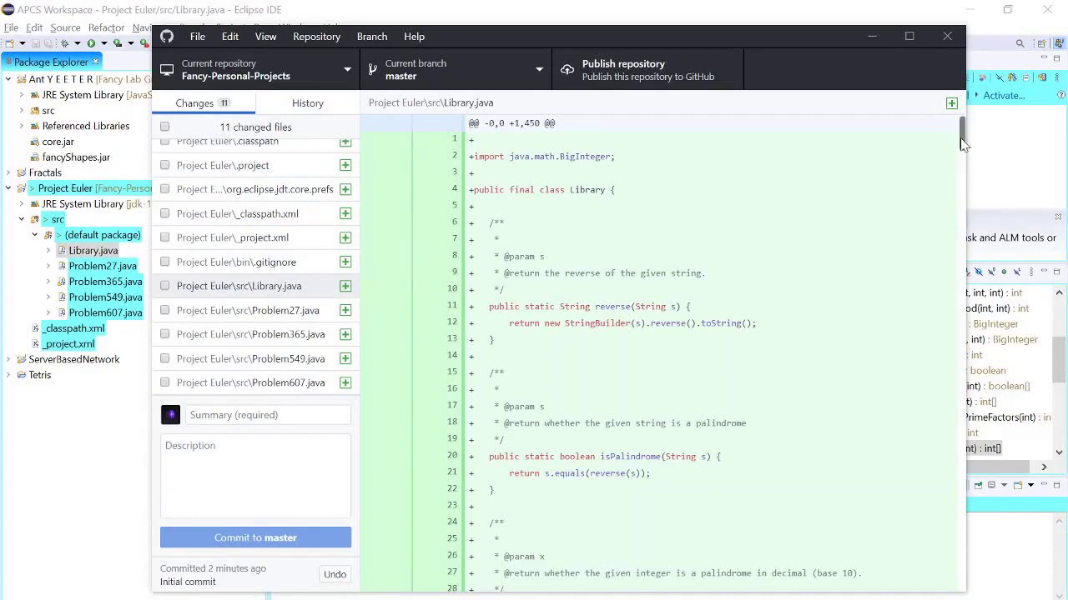
drag(967, 142, 907, 152)
Commit all changed Project Euler files to master with the summary "Added Project Euler code in progress"
click(304, 416)
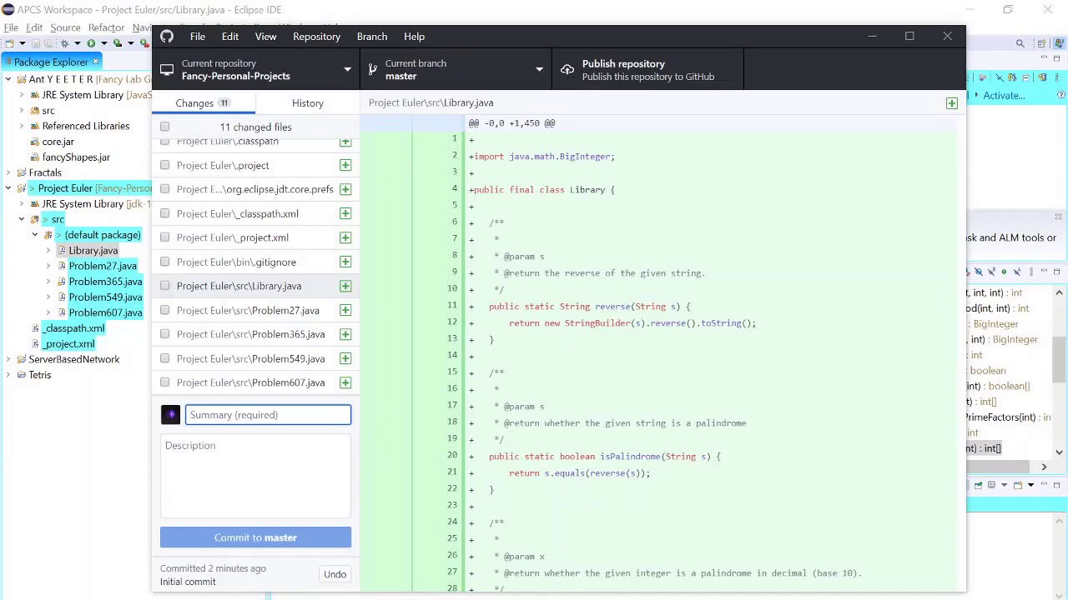
text(Added Project Euler code in)
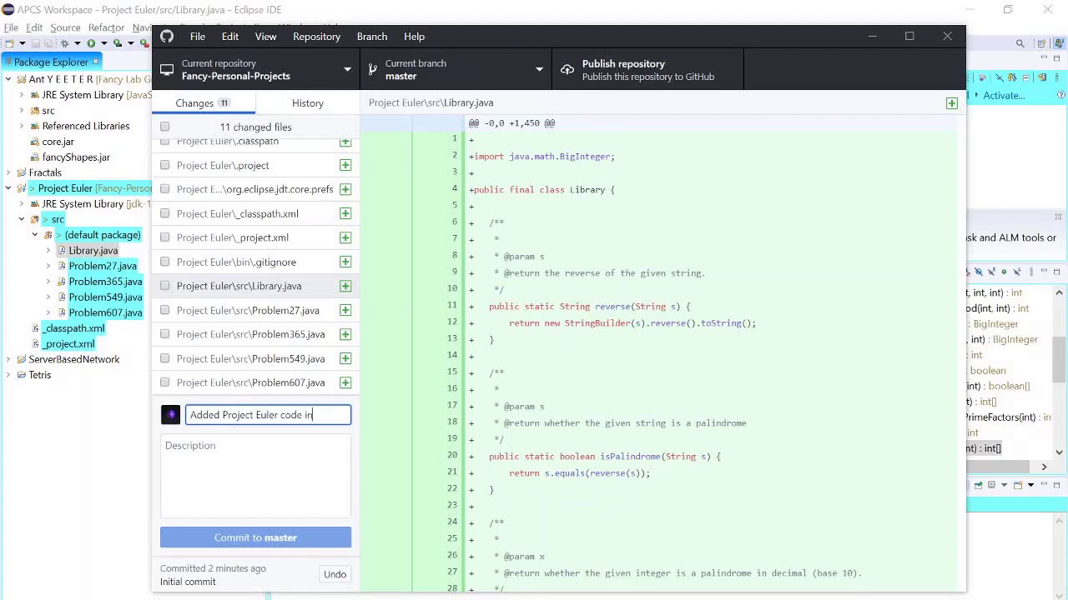
text( progress)
key(Tab)
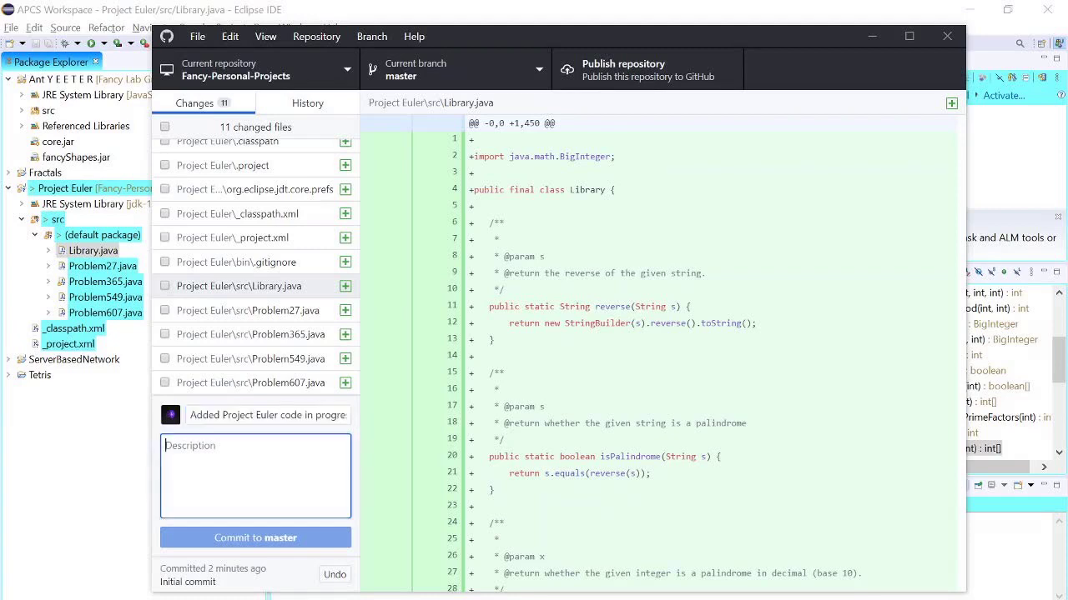
click(285, 535)
click(279, 484)
click(165, 127)
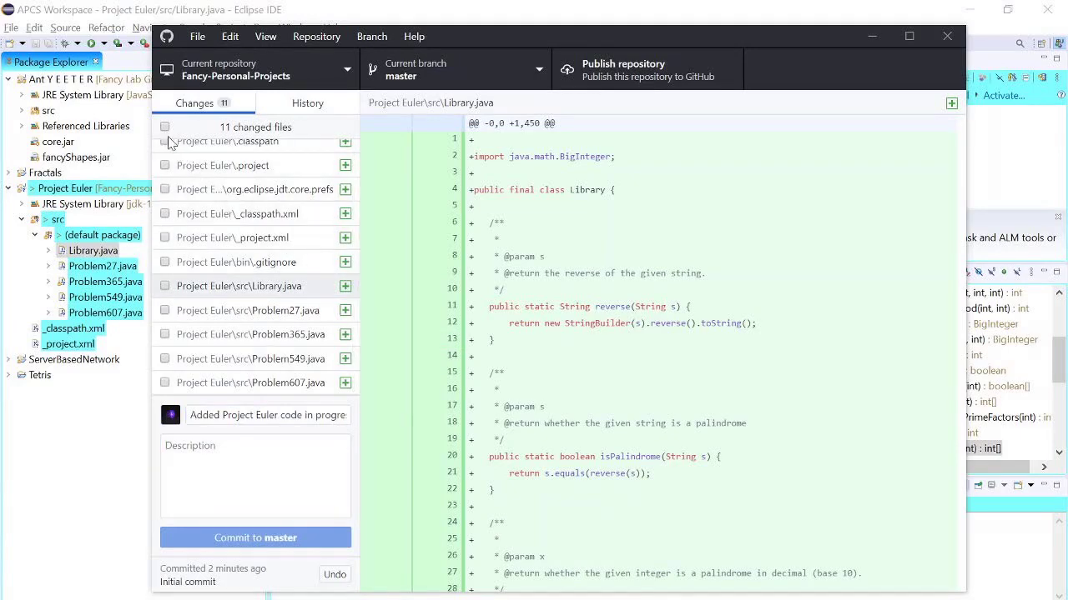
click(233, 539)
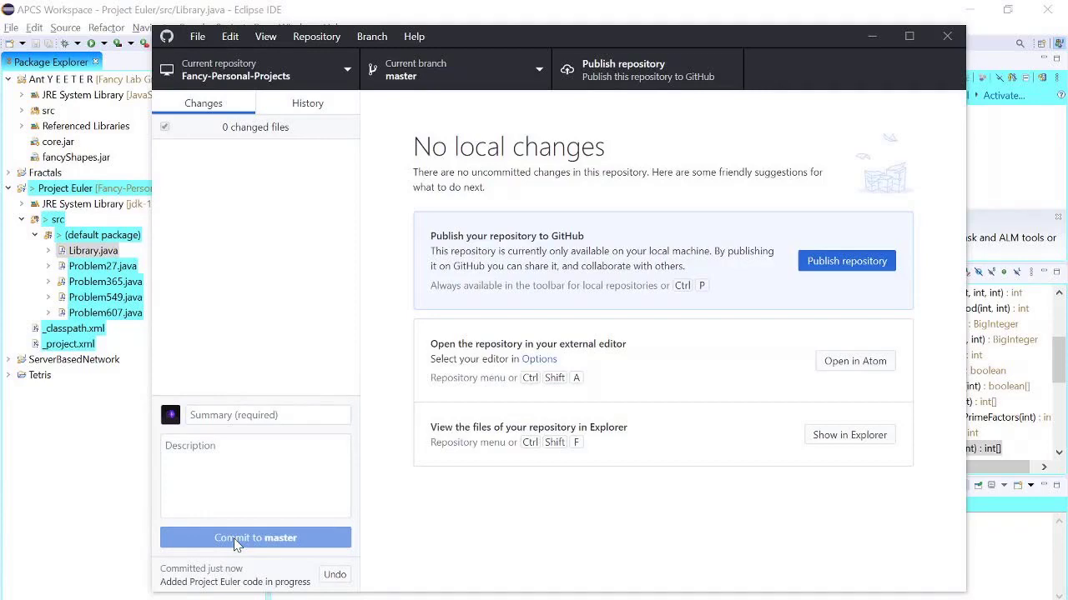
Publish Fancy-Personal-Projects to GitHub.com as a private repository with no organization, and publish its master branch
click(648, 76)
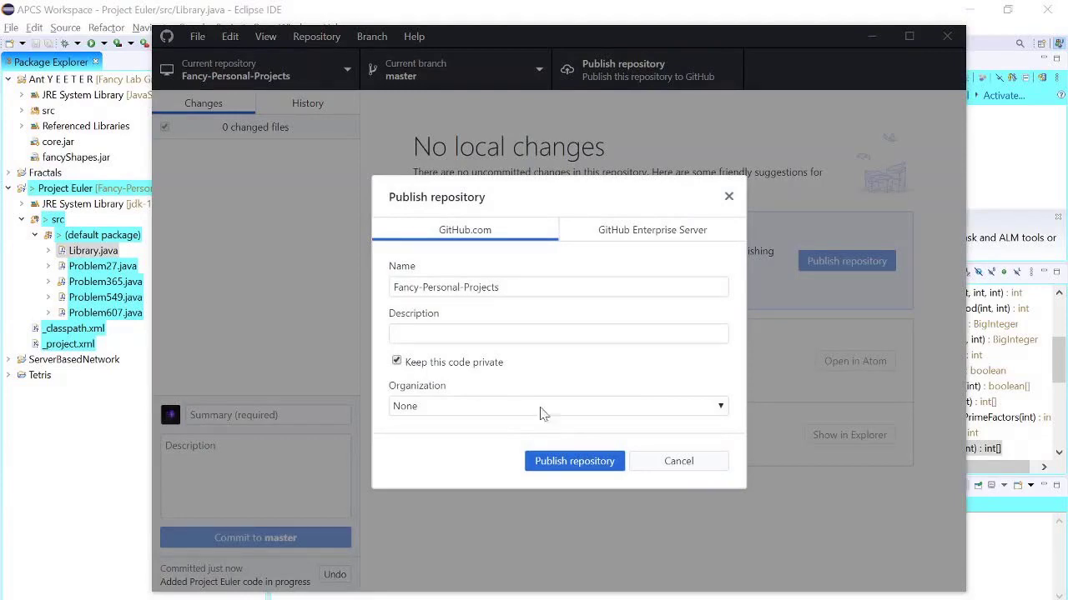
click(551, 460)
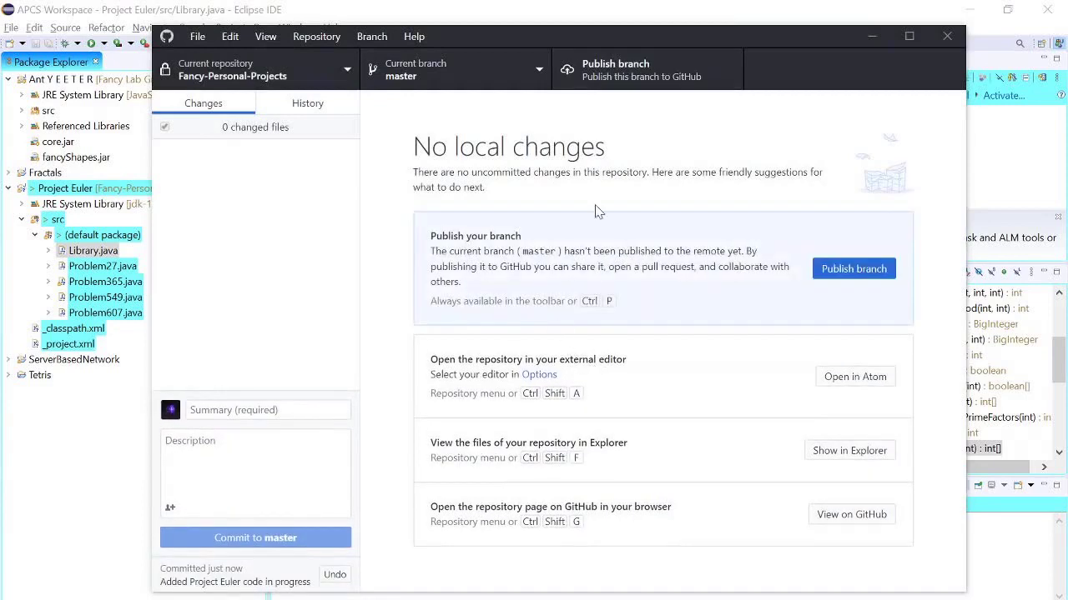
click(667, 84)
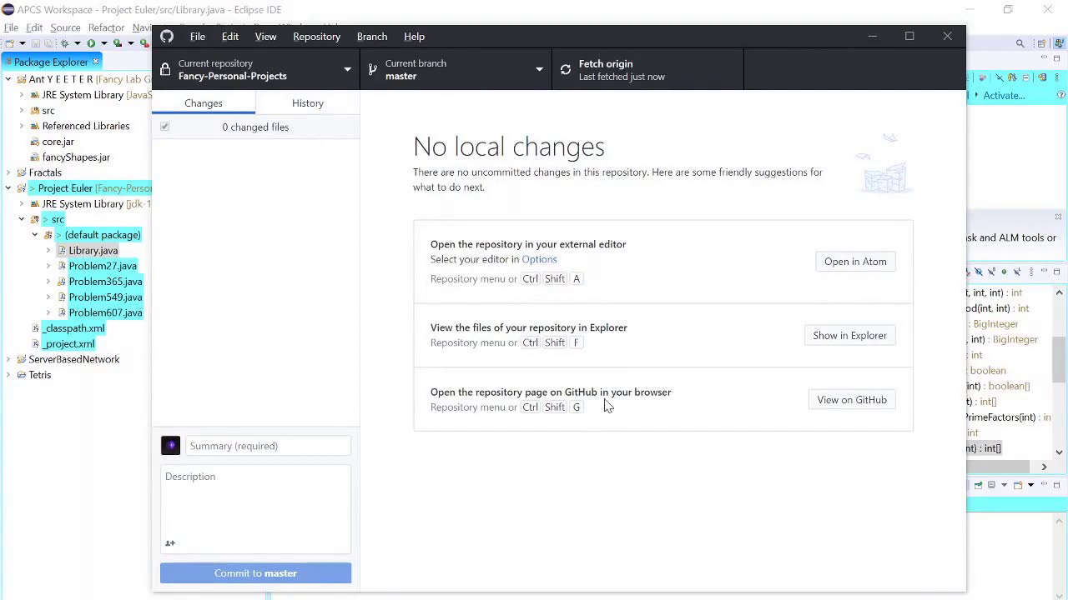
Switch to the Chrome window with the empty new tab and go to github.com
key(alt+Tab)
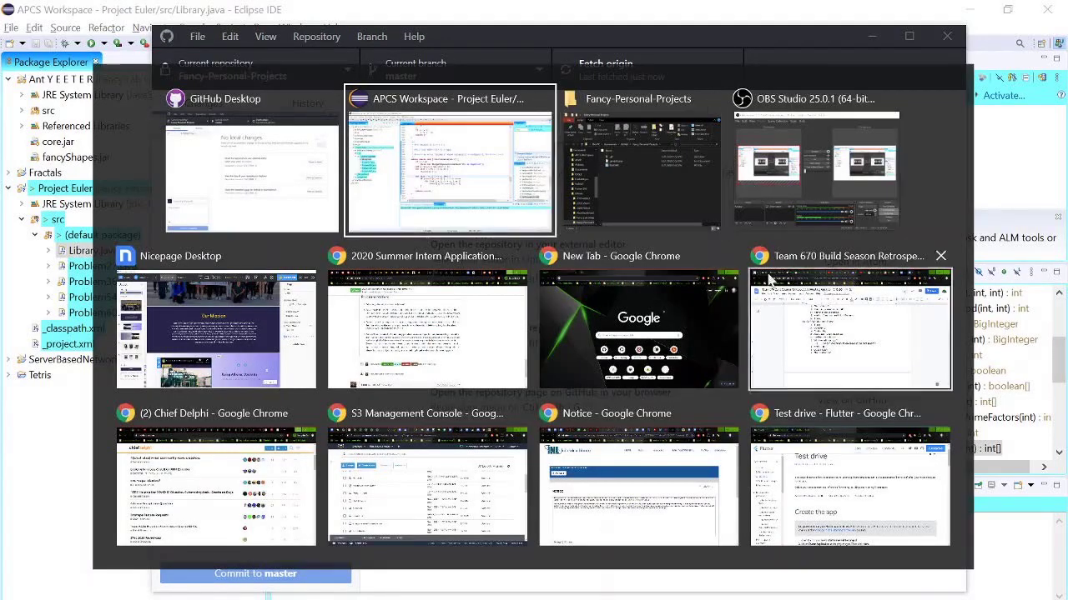
click(623, 344)
text(gith)
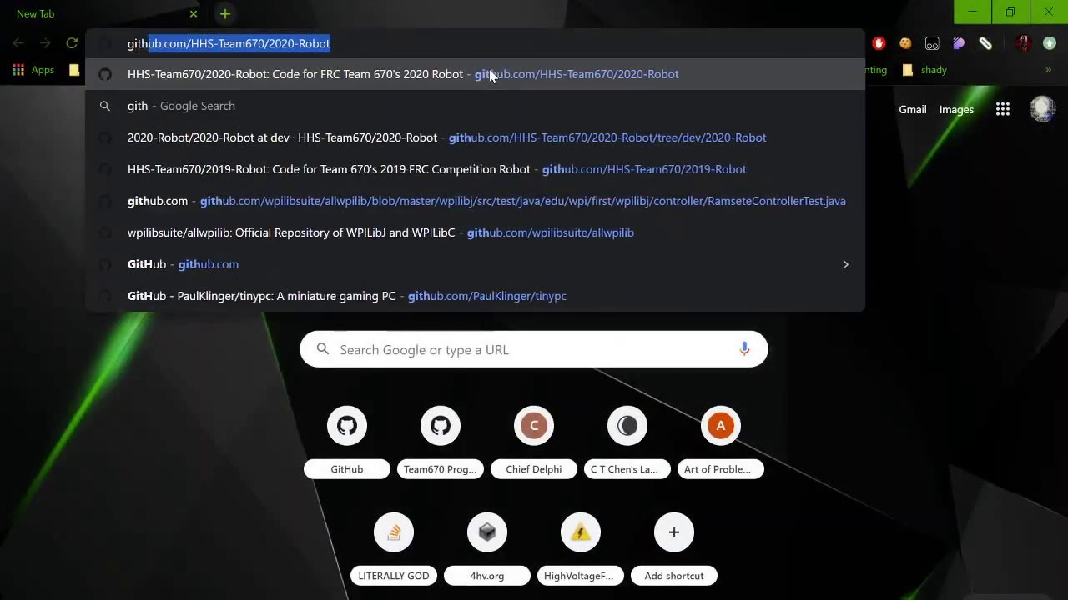
text(u)
key(Down)
key(Down)
key(Down)
key(Down)
key(Down)
key(Down)
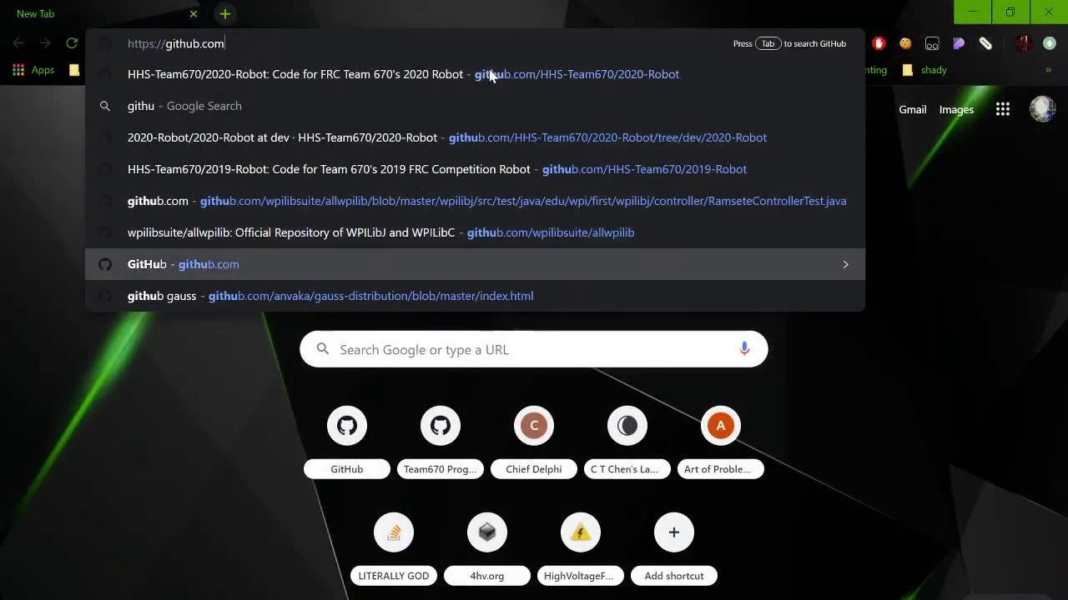
key(Return)
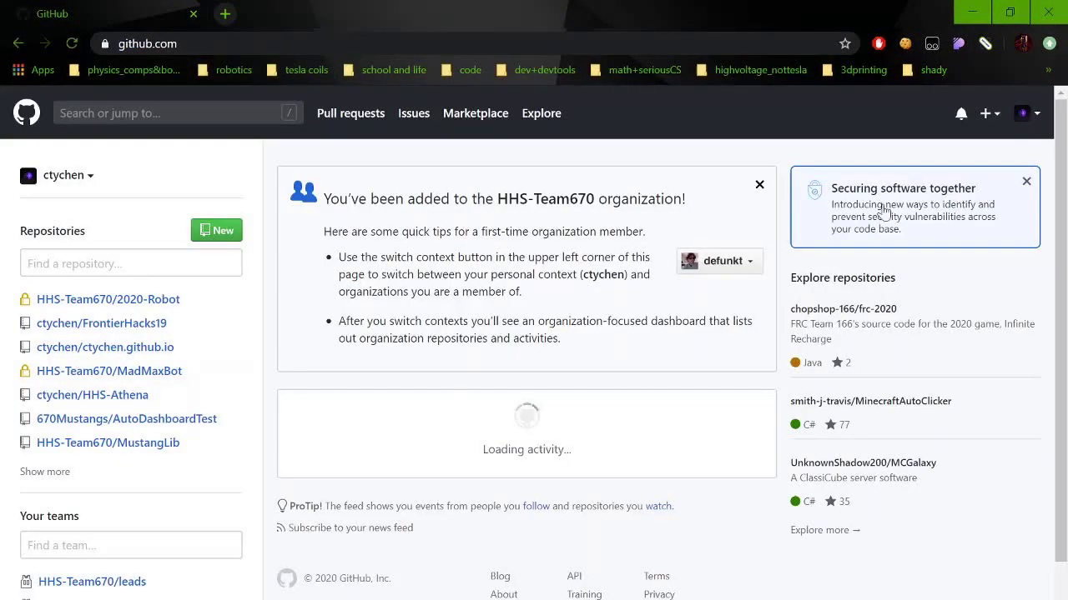
Open the Fancy-Personal-Projects repository from the account profile's list of repositories
click(1029, 116)
click(933, 245)
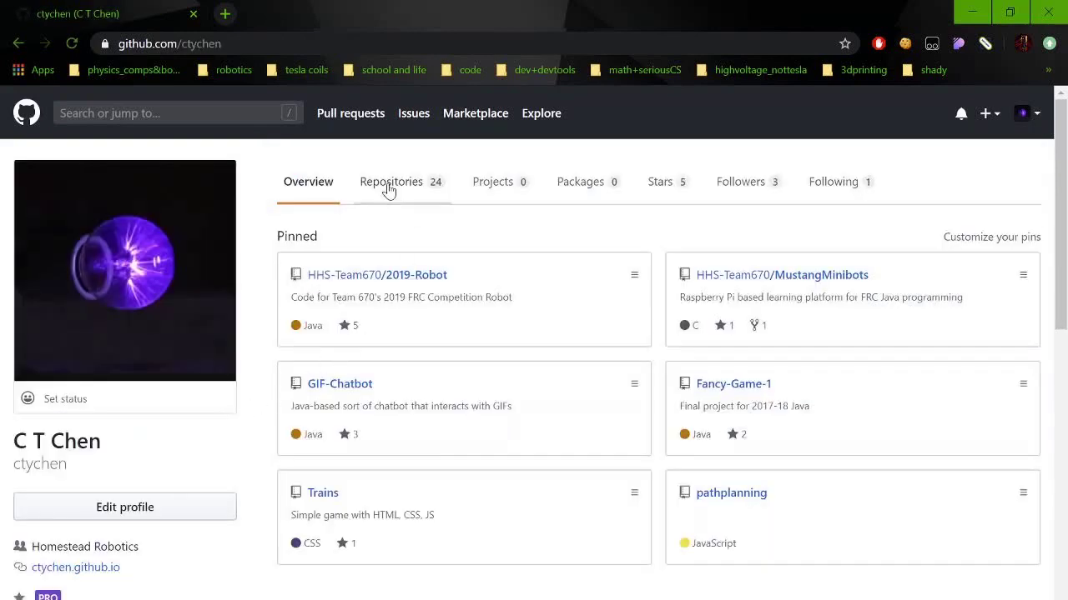
click(387, 190)
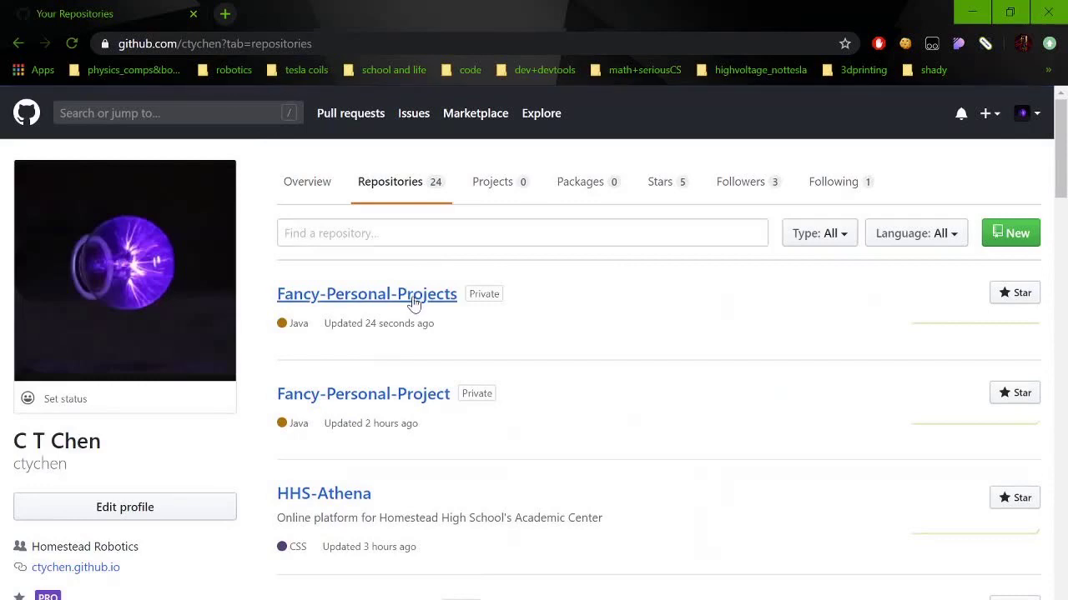
click(413, 297)
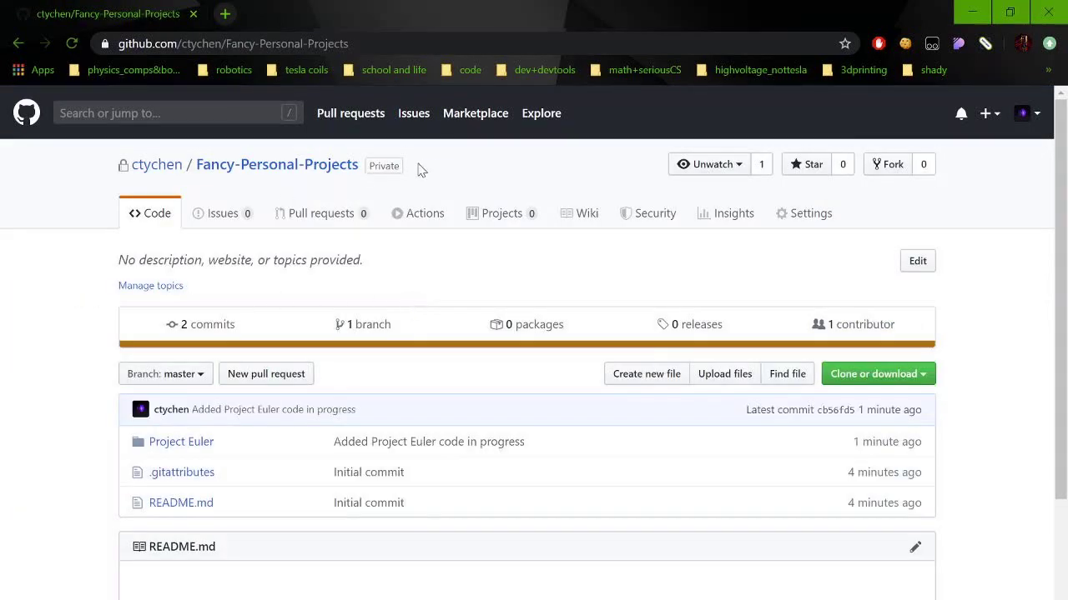
Inspect the "Added Project Euler code in progress" commit in the commit history, and return to the repository to open its Project Euler folder
drag(401, 165, 370, 169)
click(447, 176)
click(236, 324)
click(291, 337)
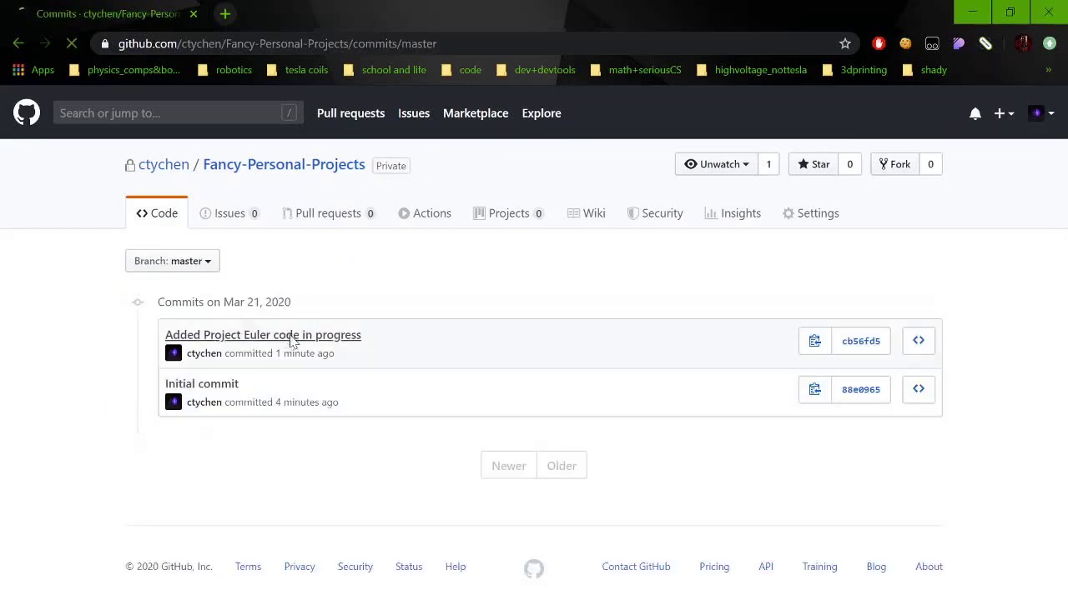
drag(1061, 125, 1062, 92)
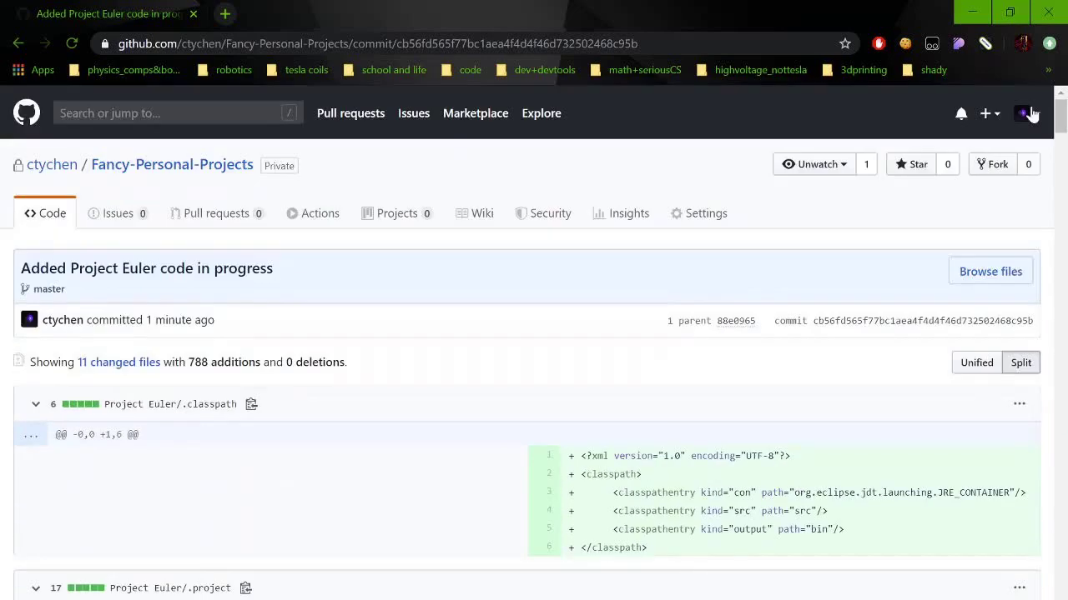
key(alt+Left)
click(92, 212)
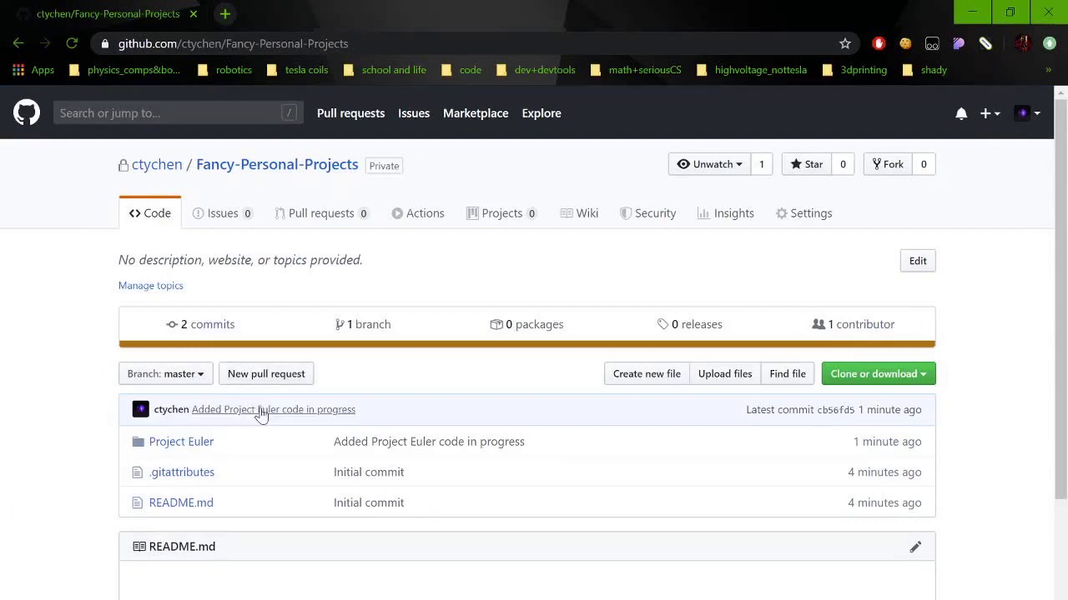
click(204, 443)
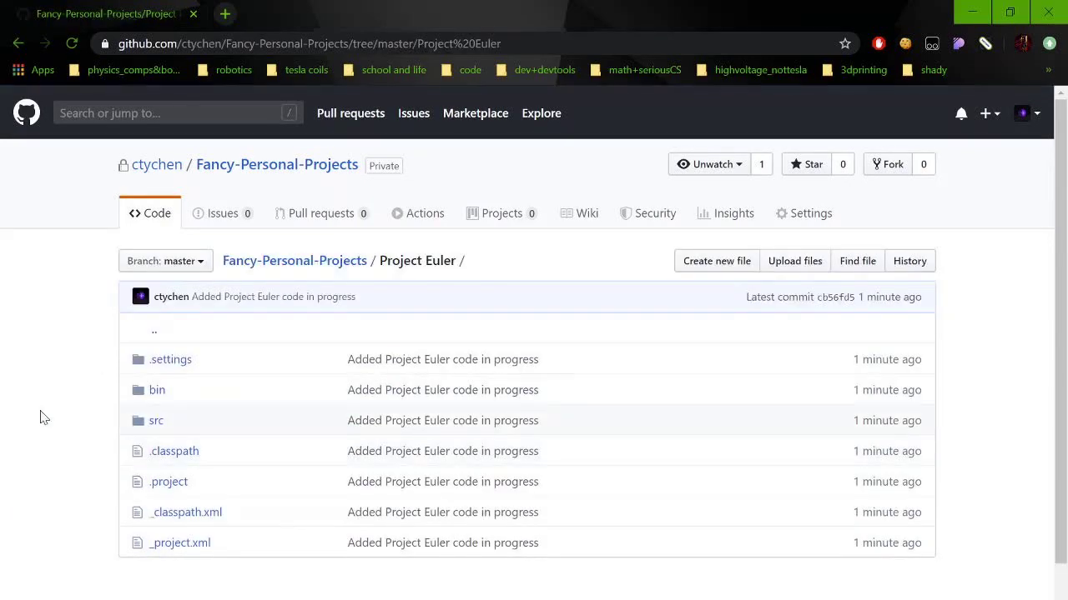
Switch to Eclipse, add the comment line "I'm on Github now..." below the repo line in listTotients' Javadoc, and save Library.java
click(585, 599)
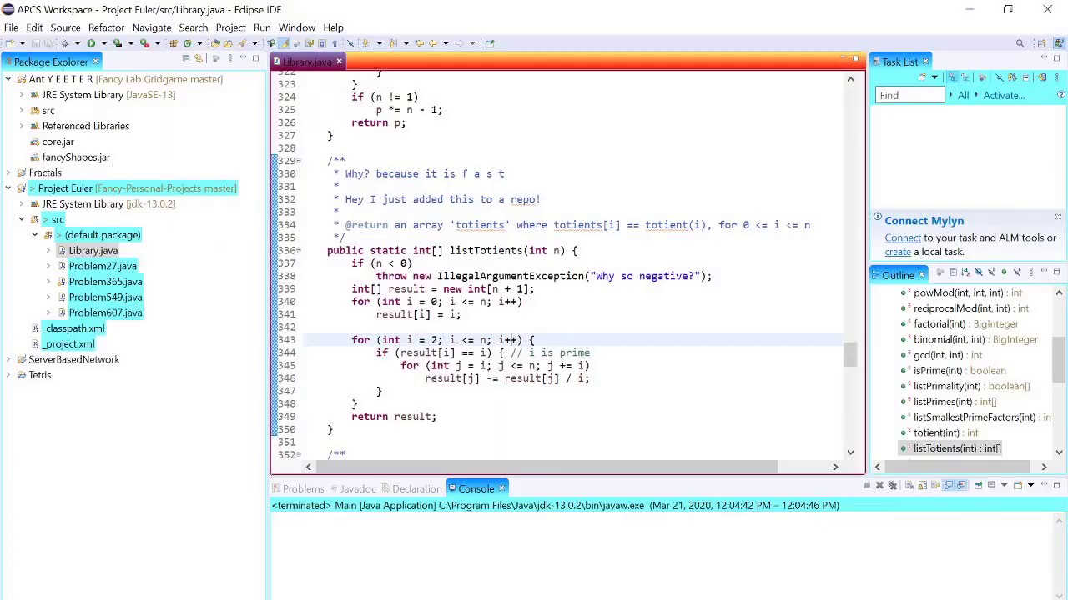
click(542, 199)
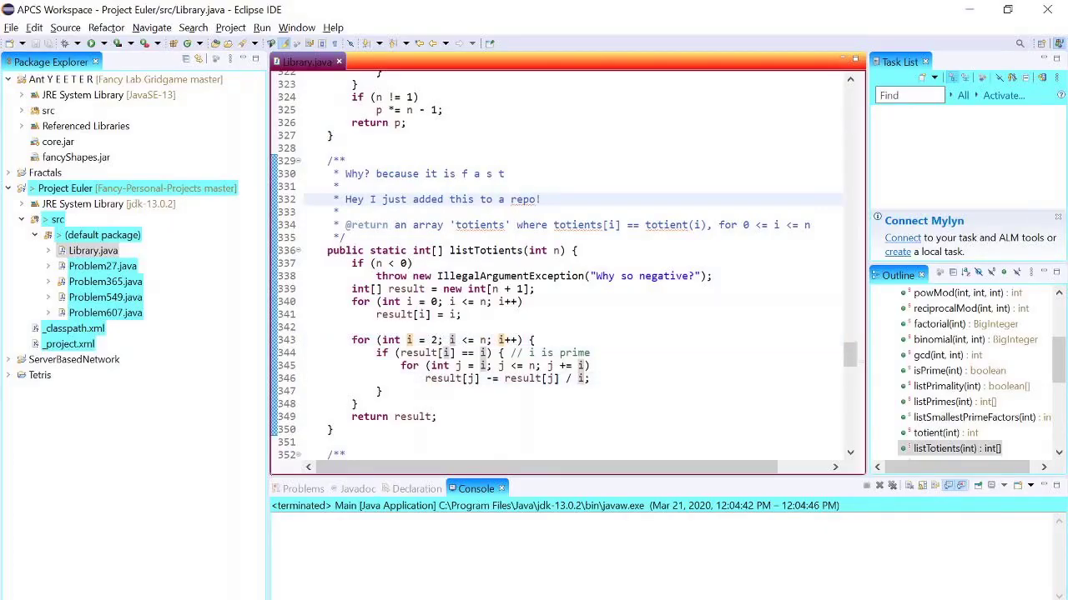
key(Return)
key(Return)
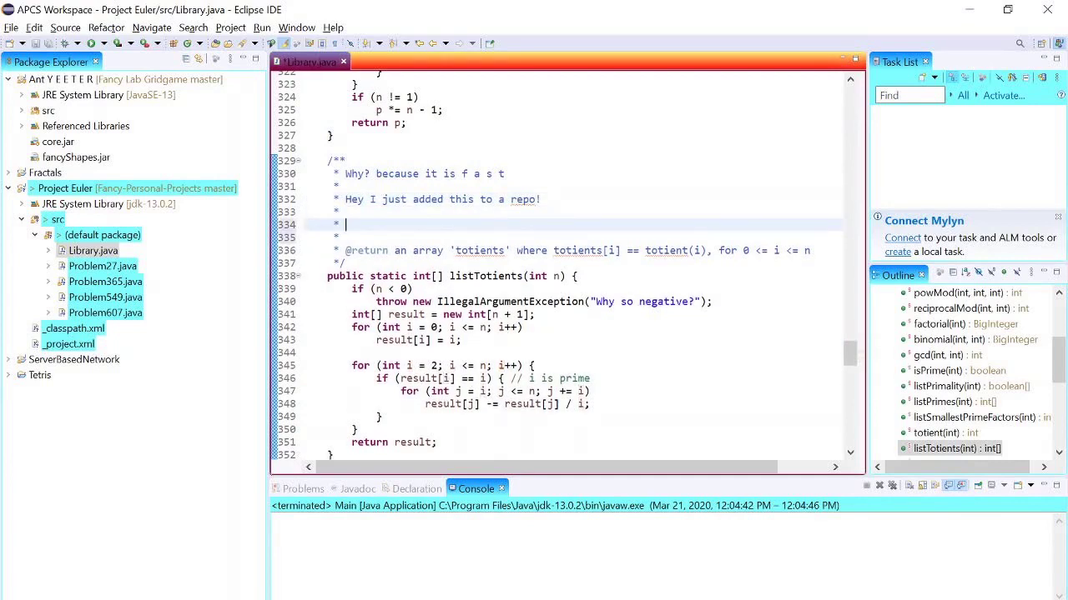
text(I'm on Github now...)
key(ctrl+s)
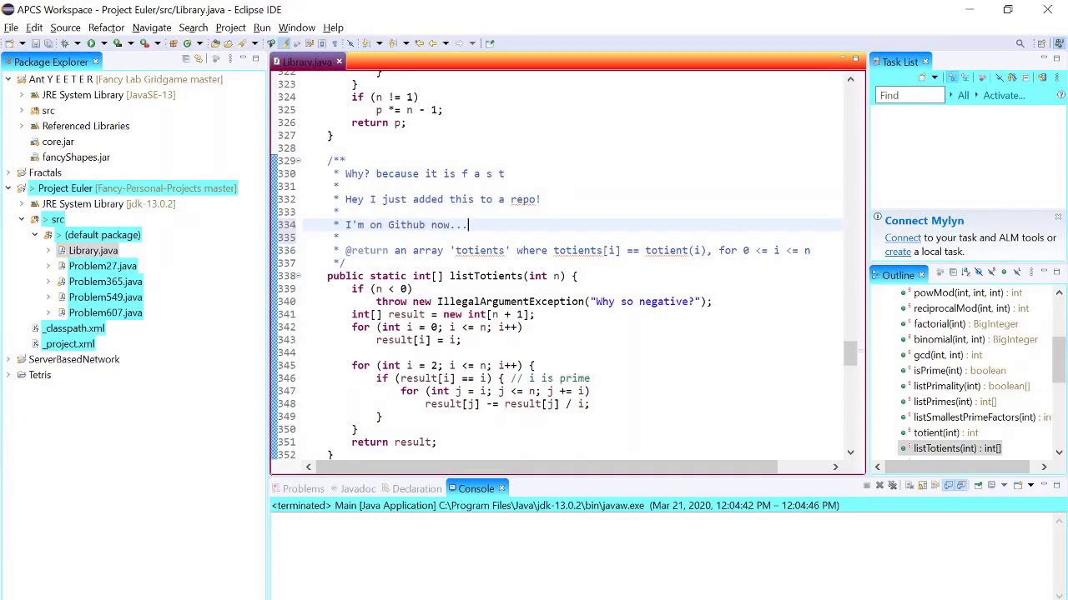
Delete the comment line "Hey I just added this to a repo!" with its extra blank line from listTotients' Javadoc and save the file
key(Up)
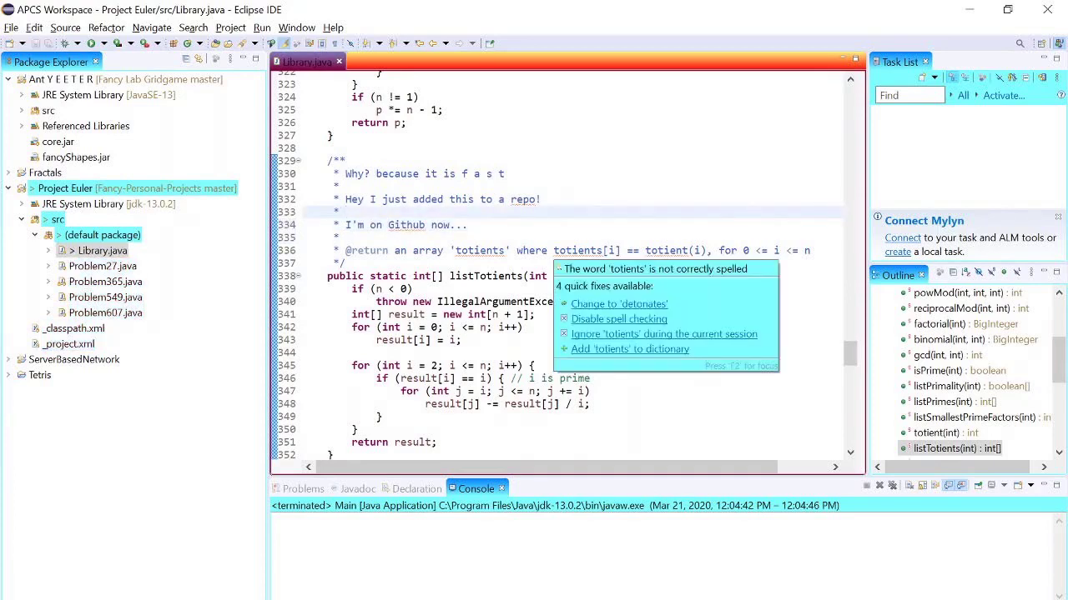
key(Up)
key(End)
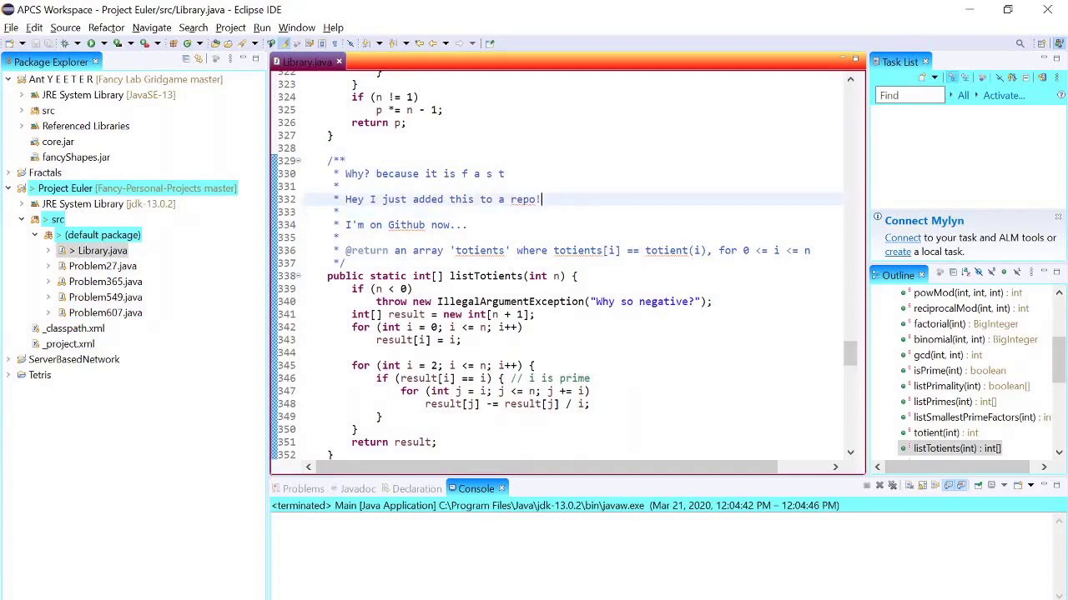
key(shift+Up)
key(BackSpace)
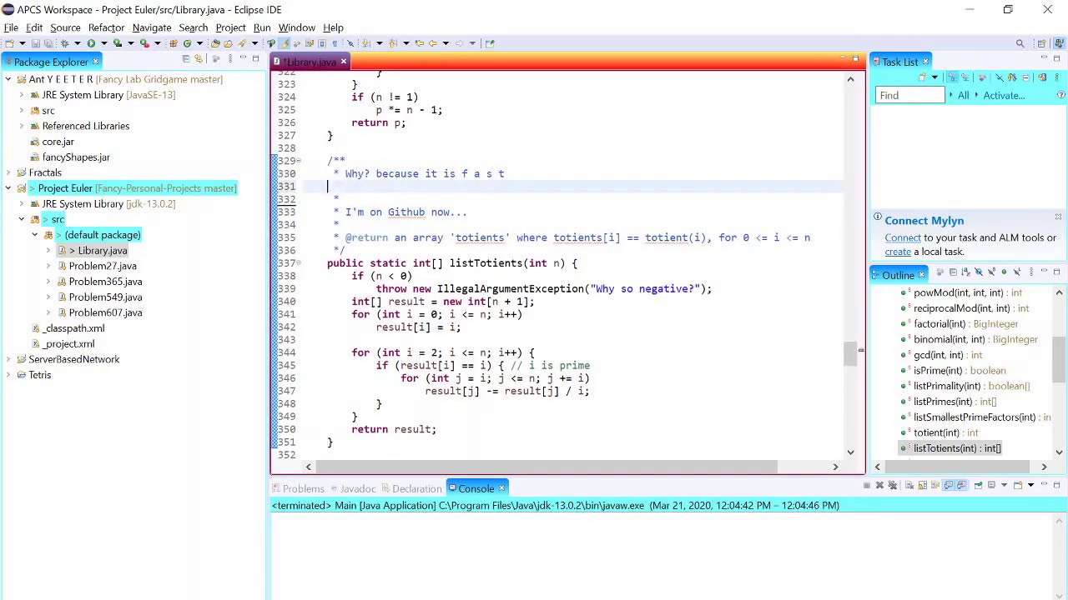
key(BackSpace)
key(ctrl+s)
click(564, 250)
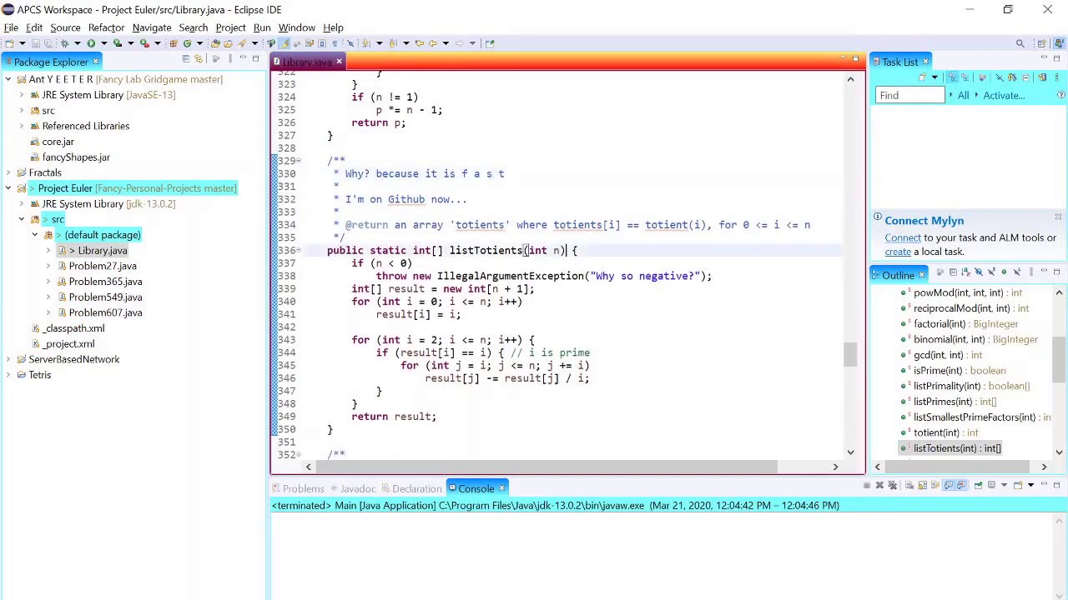
Switch to GitHub Desktop and commit the Library.java change to master with the summary "Improved comment"
key(alt+Tab)
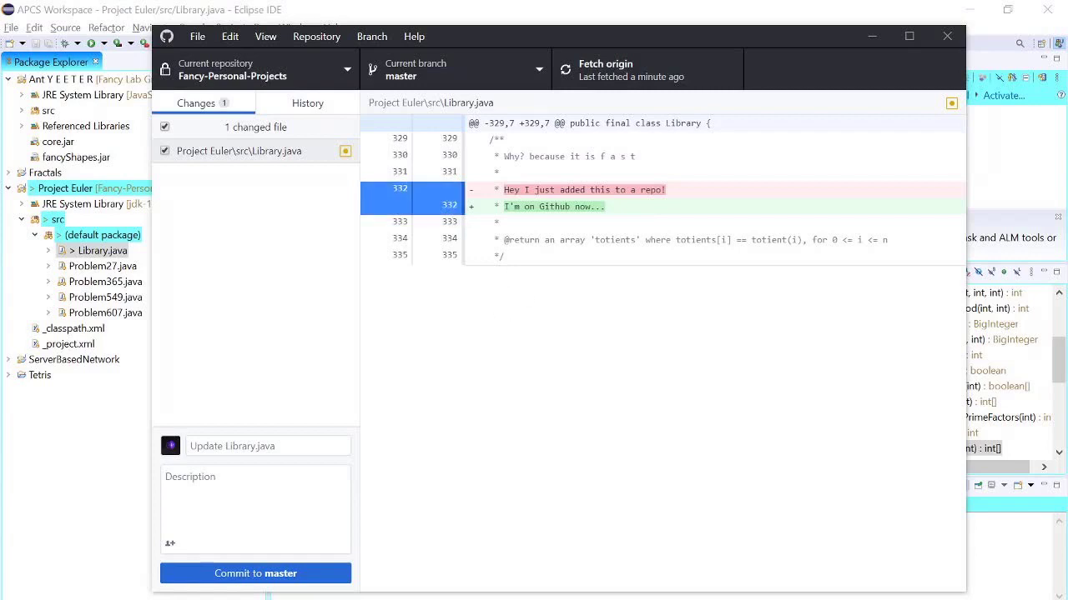
click(222, 271)
click(218, 446)
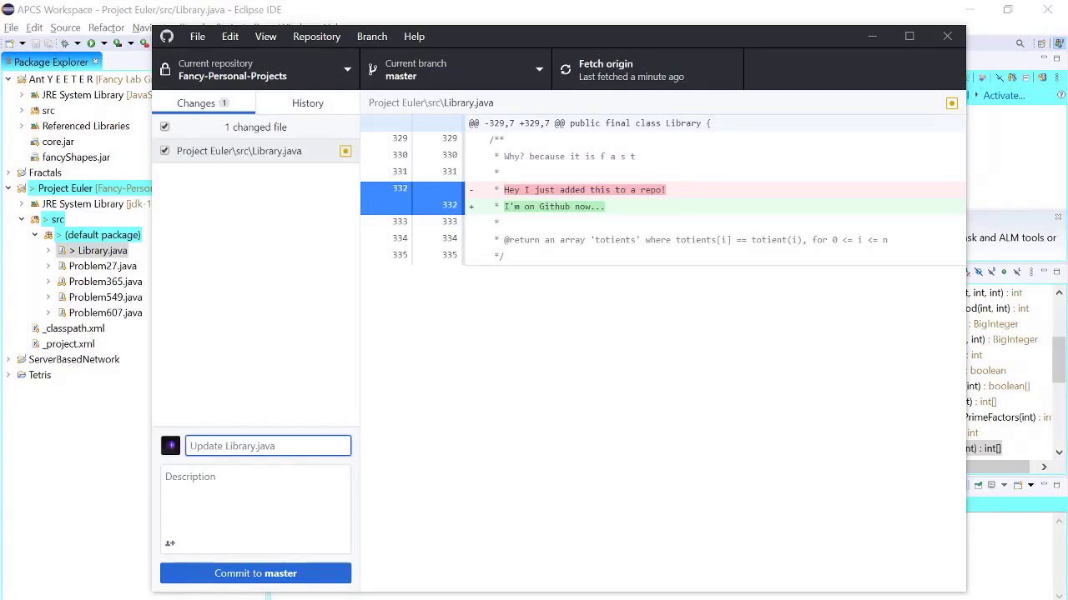
text(Improved comment)
click(260, 574)
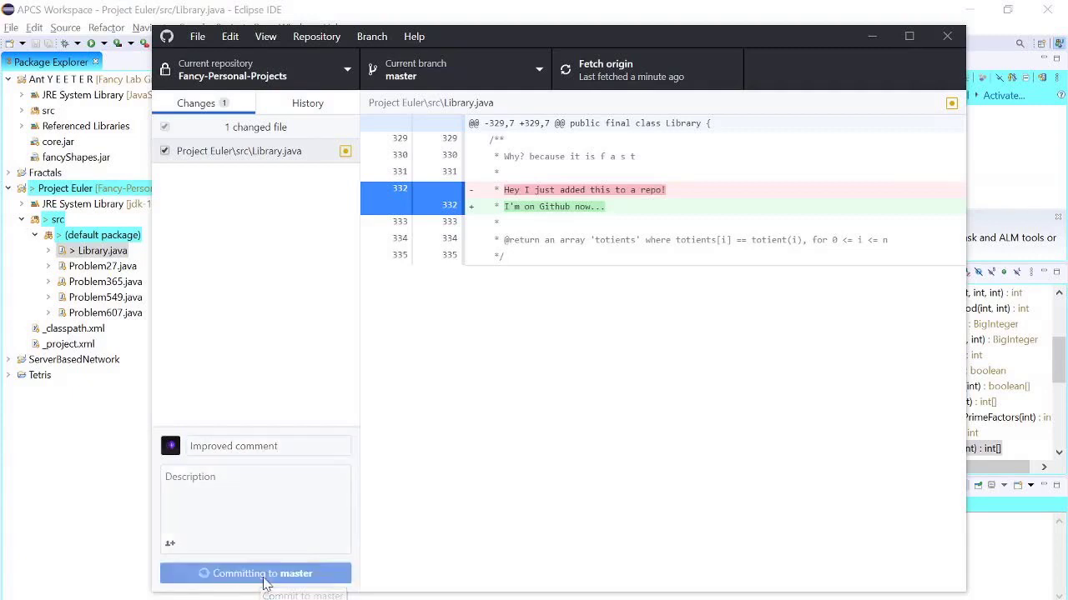
Push the new commit to origin and view the changes of the "Improved comment" commit in the repository history
click(583, 54)
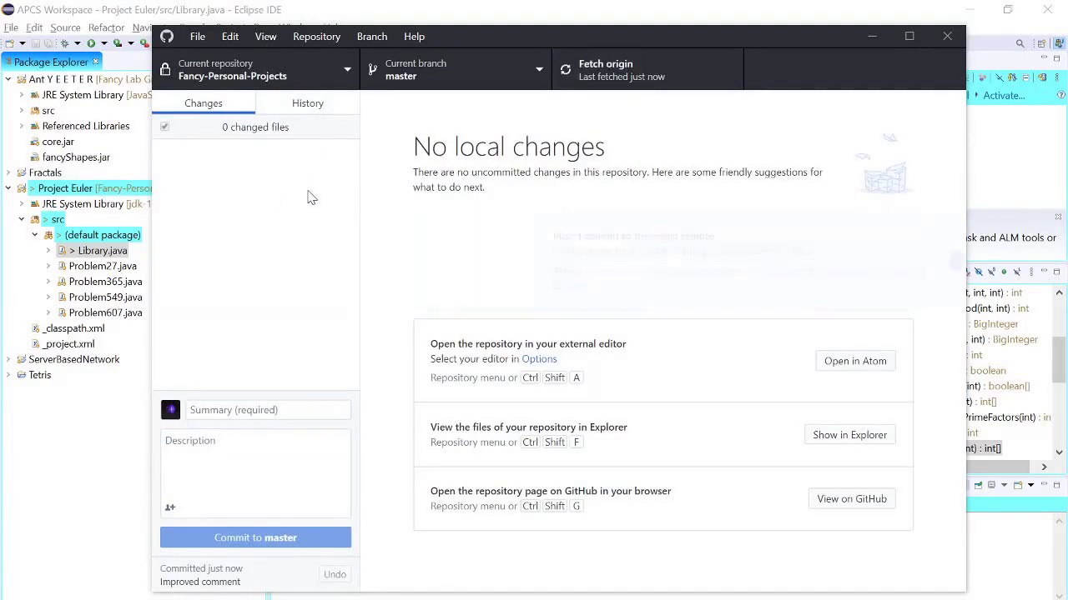
click(297, 112)
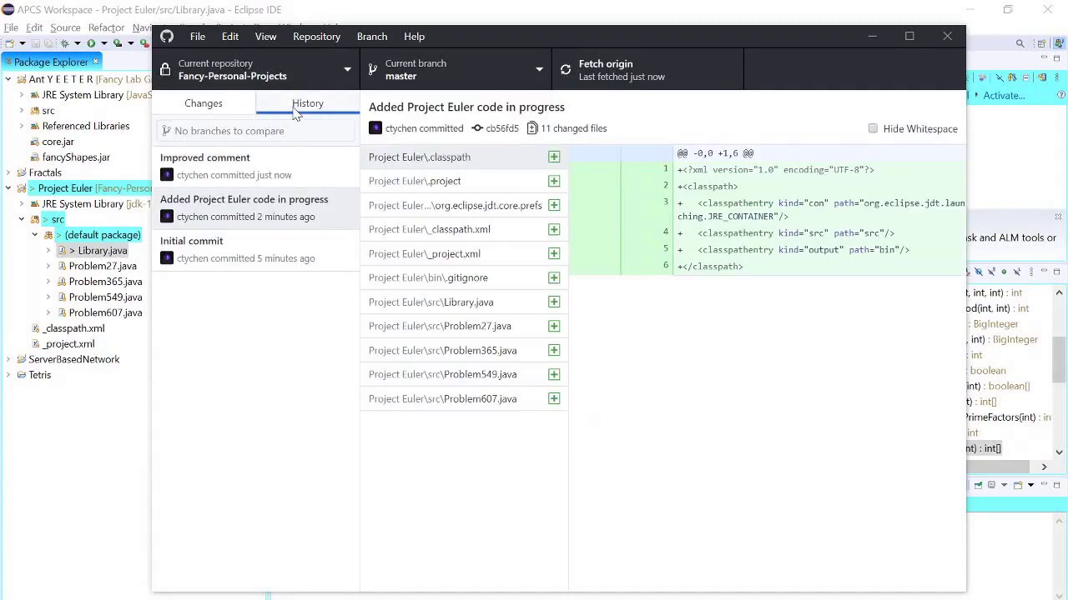
click(280, 170)
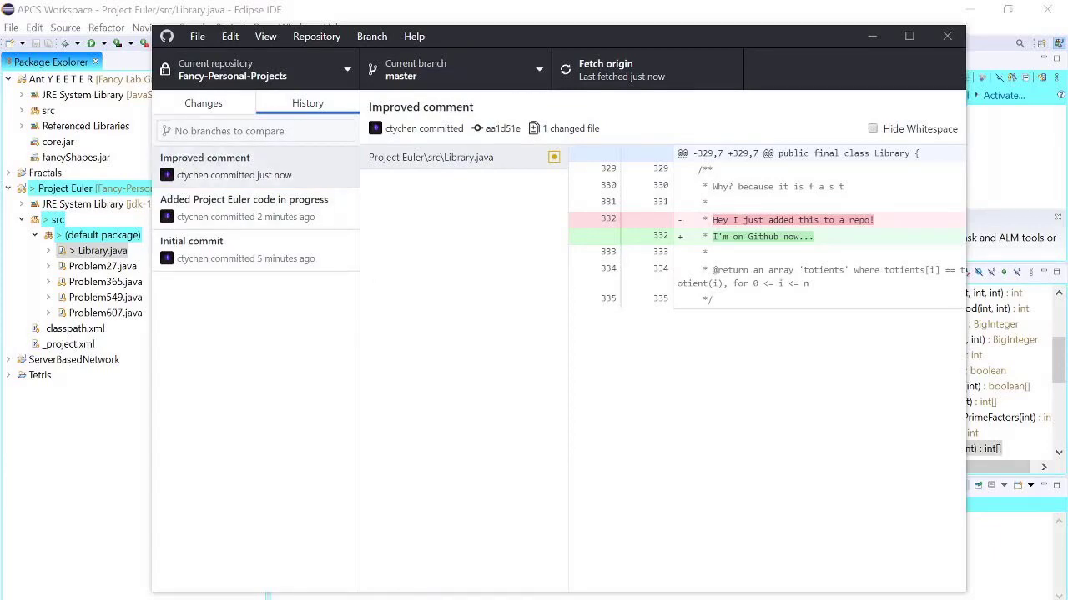
Switch to the browser, refresh the GitHub repository page, review the changes of the "Improved comment" commit, and return to Eclipse
click(237, 599)
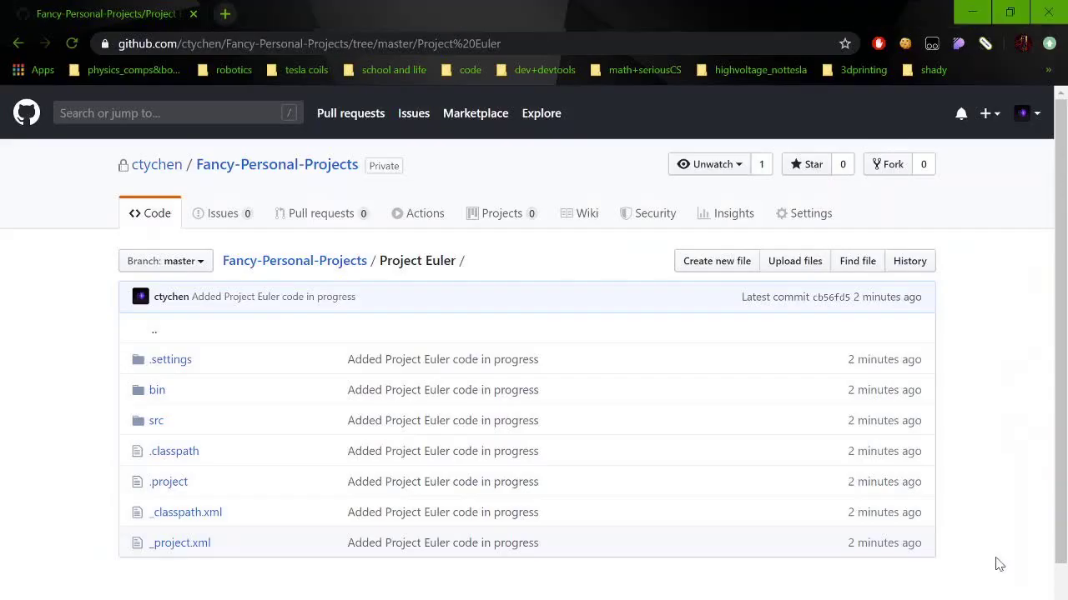
click(1014, 564)
key(F5)
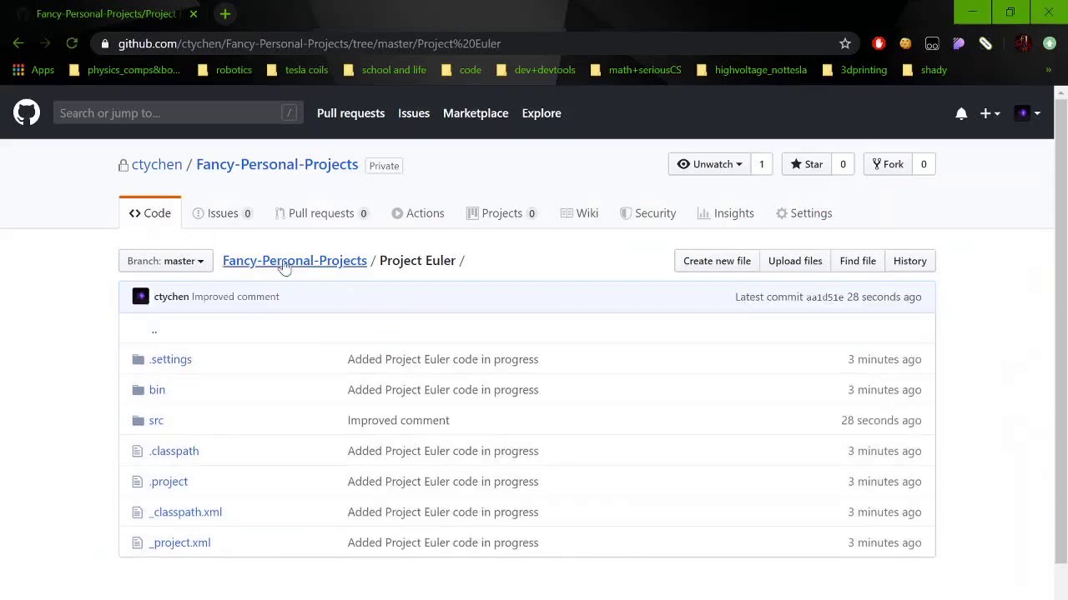
click(296, 263)
click(229, 338)
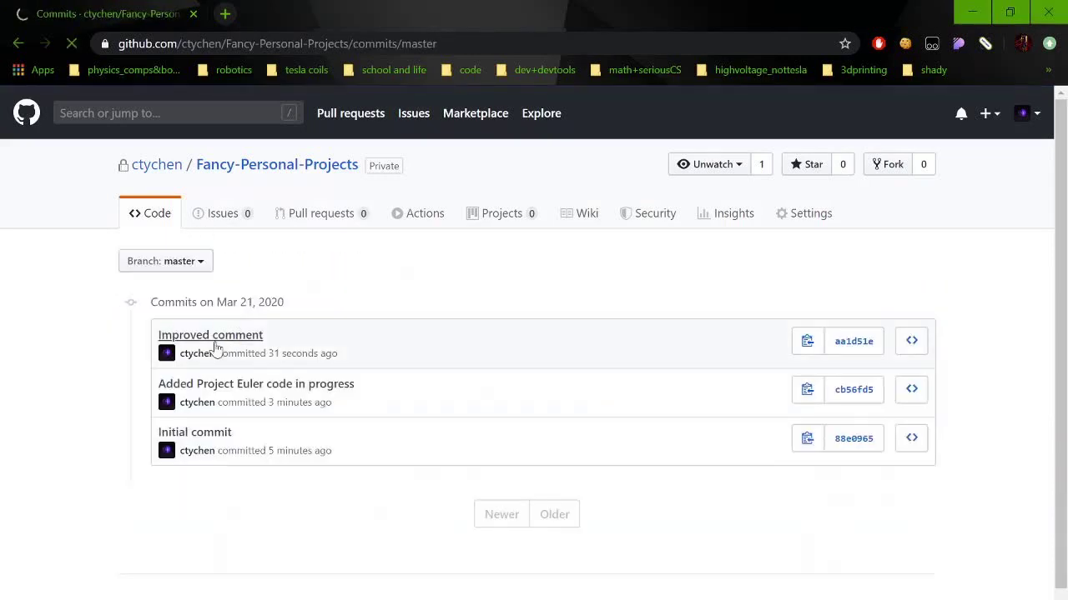
scroll(388, 350, down, 2)
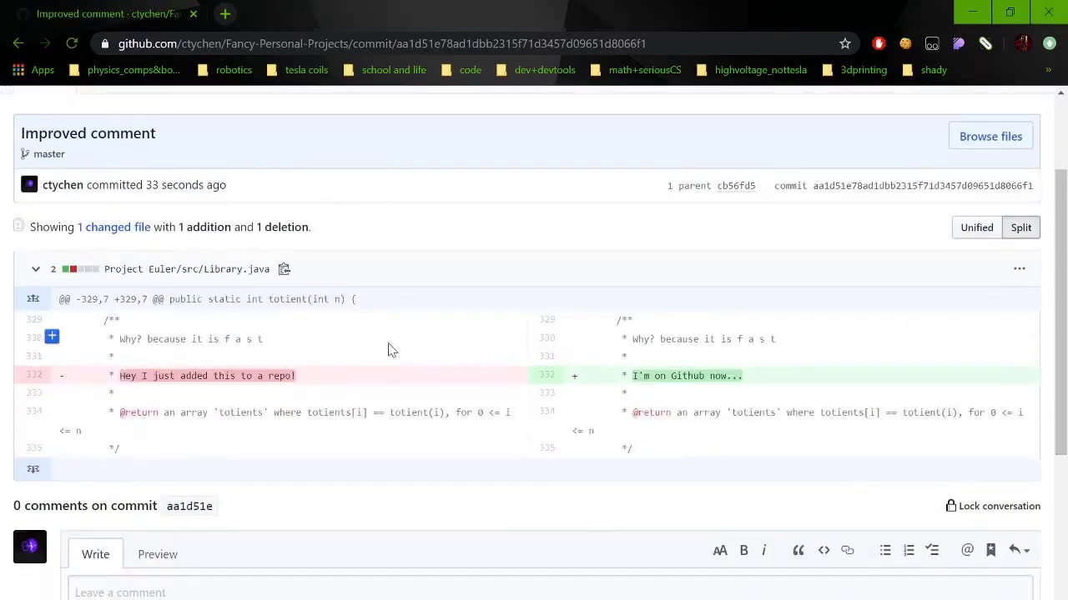
key(alt+Left)
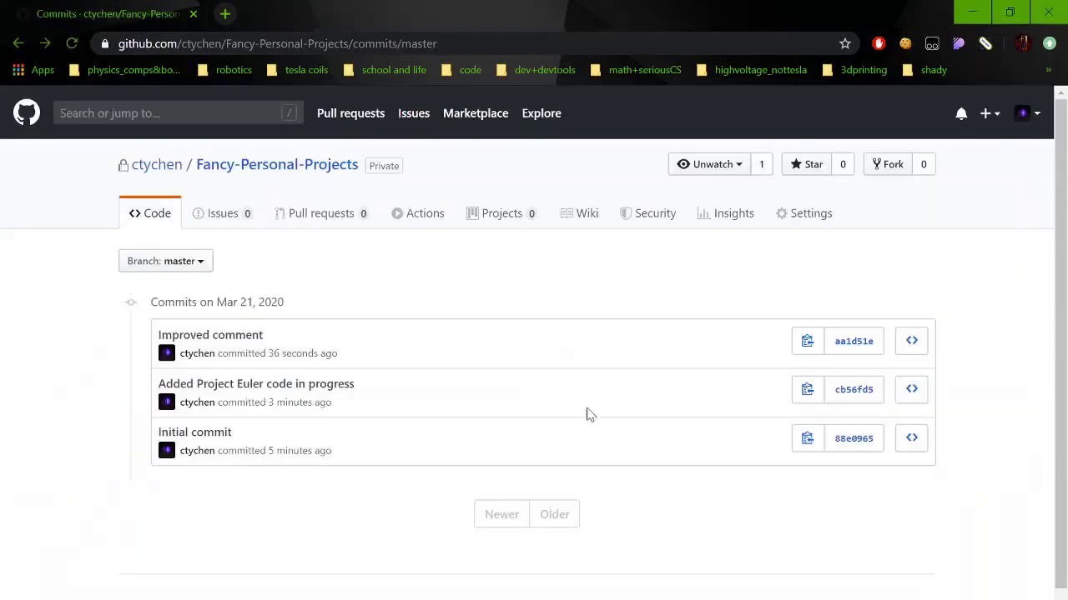
key(alt+Left)
key(alt+Tab)
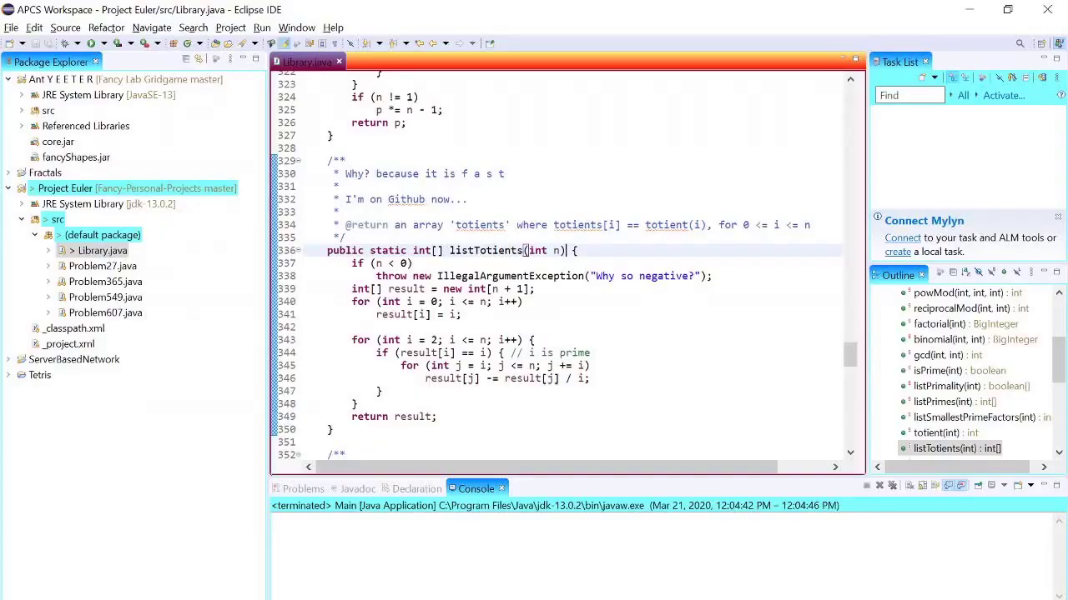
click(537, 288)
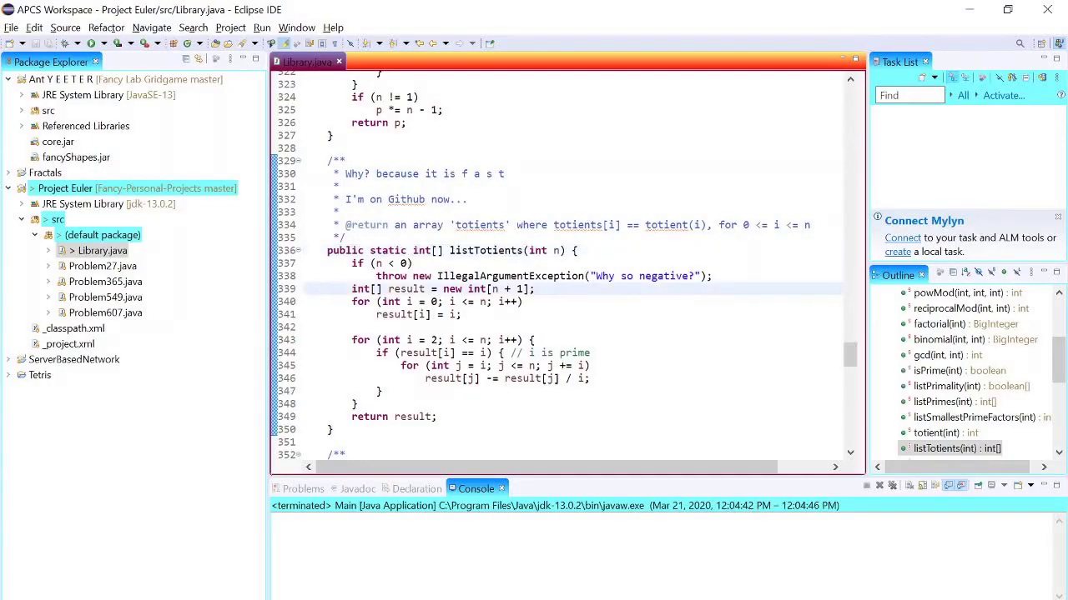
click(591, 366)
click(462, 314)
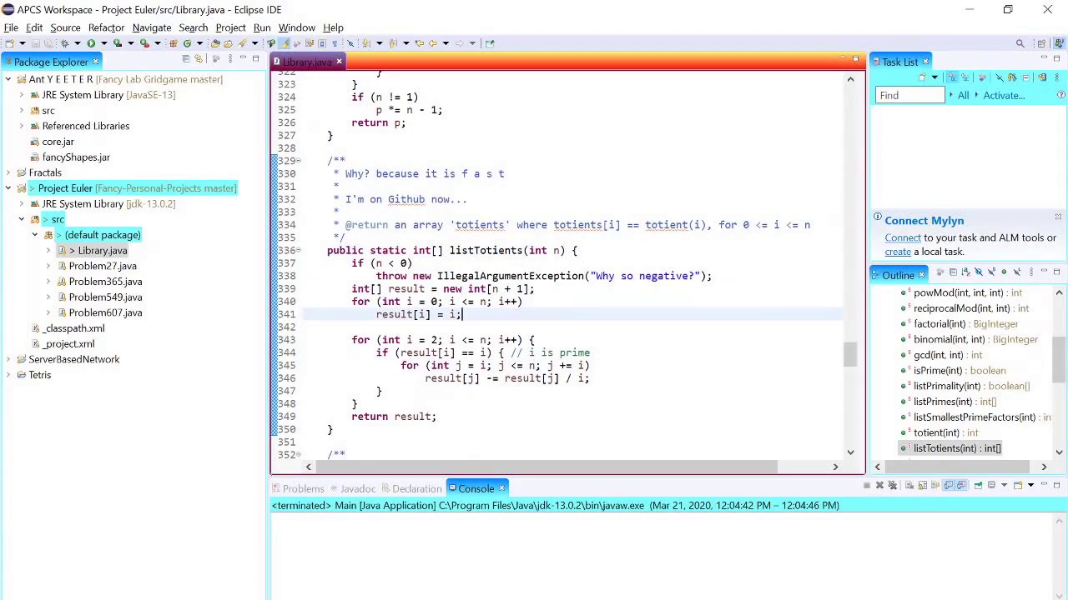
click(193, 418)
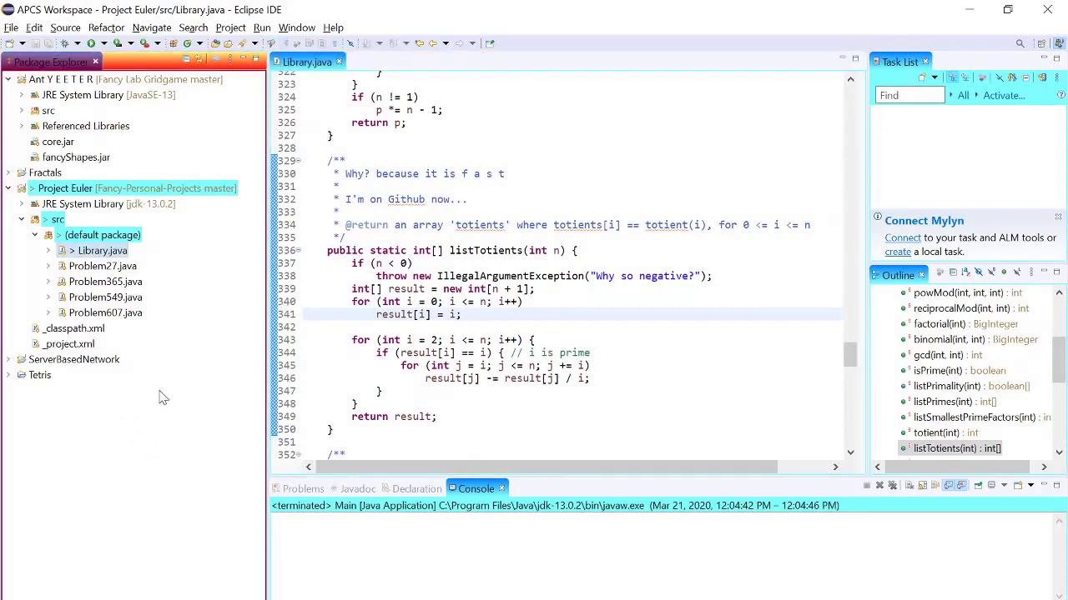
click(408, 263)
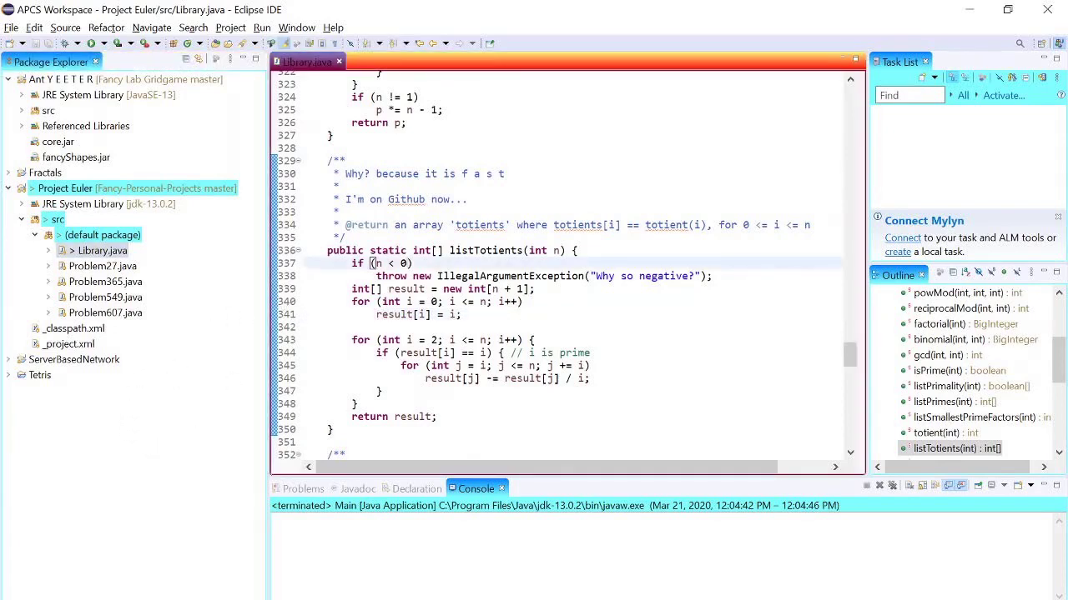
click(347, 212)
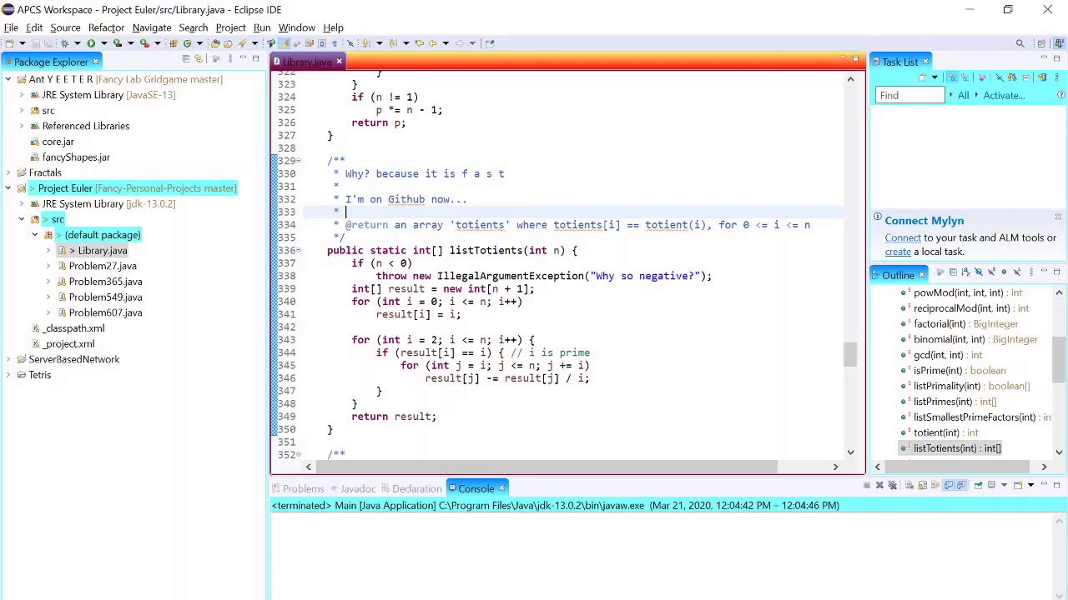
key(Up)
key(Up)
Share the Fractals project through Git, with the existing Documents\GitHub\Fancy-Personal-Projects folder as its repository directory
click(43, 172)
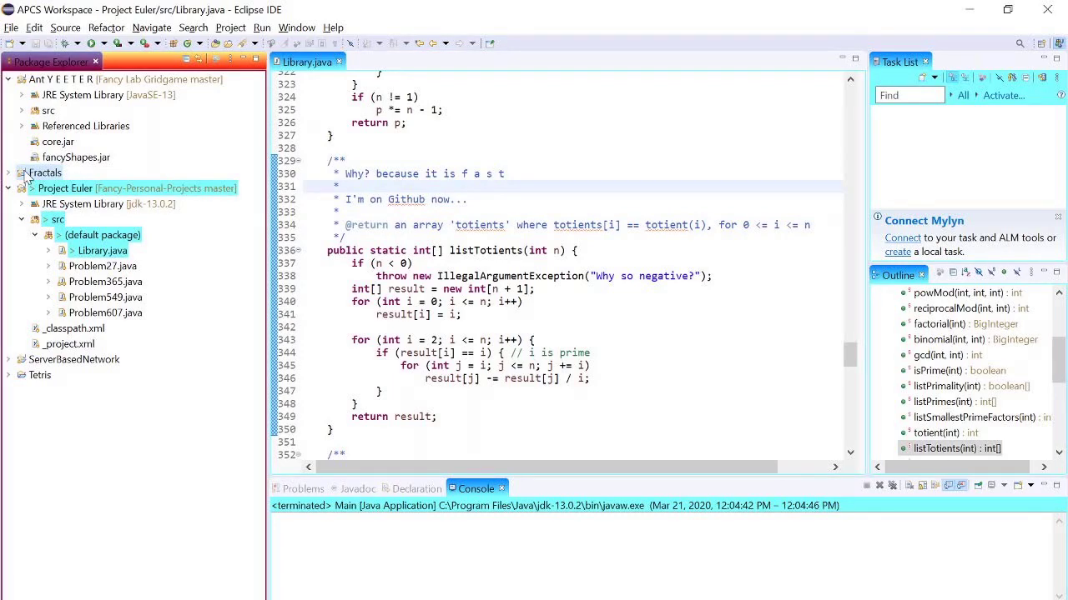
right_click(25, 174)
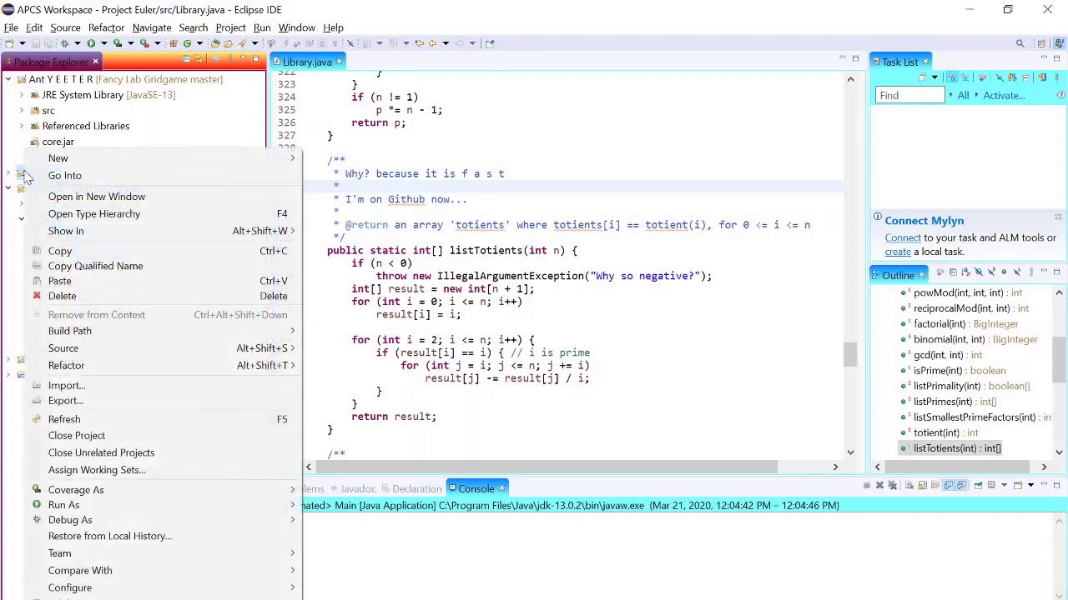
mouse_move(134, 555)
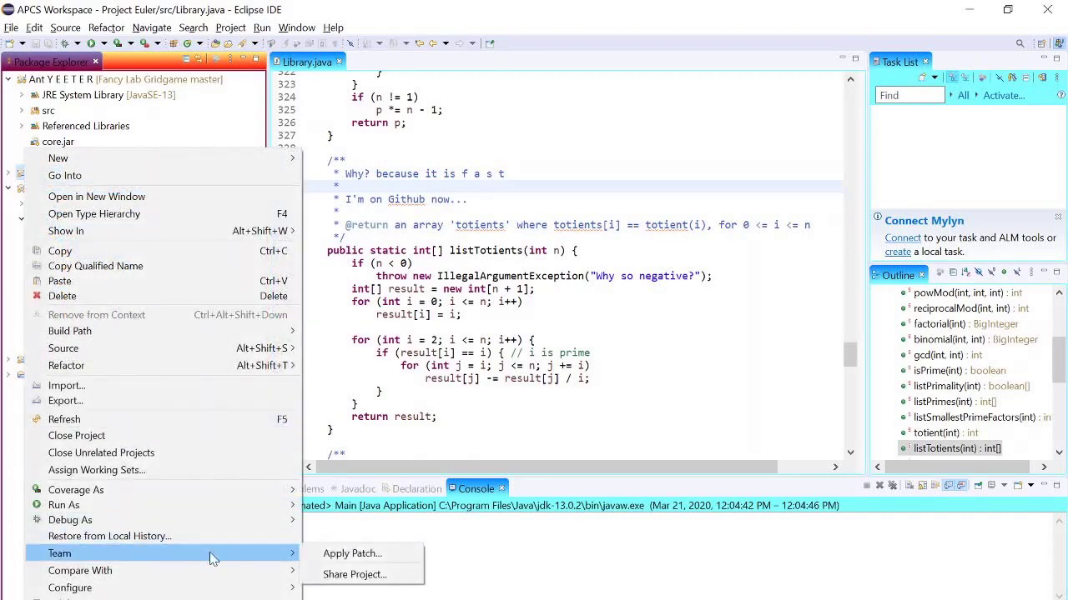
click(306, 575)
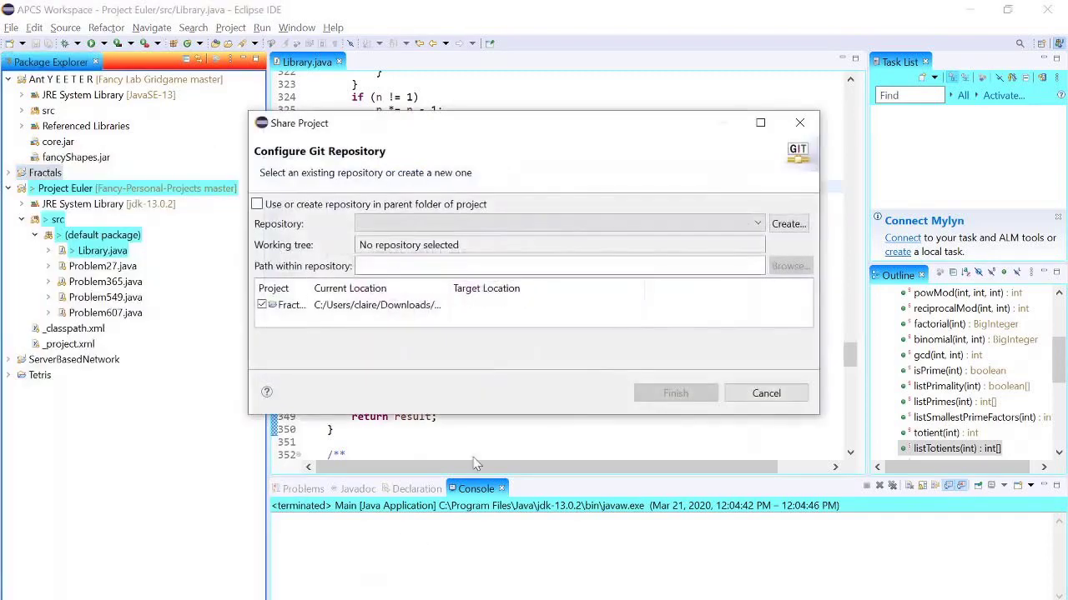
click(788, 223)
click(740, 192)
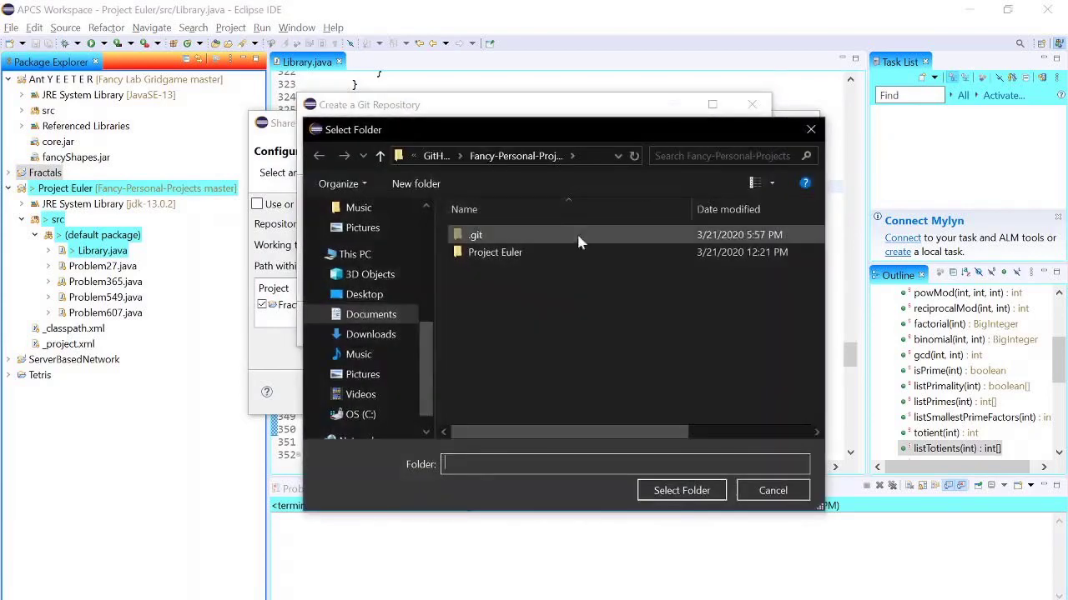
click(429, 158)
double_click(509, 323)
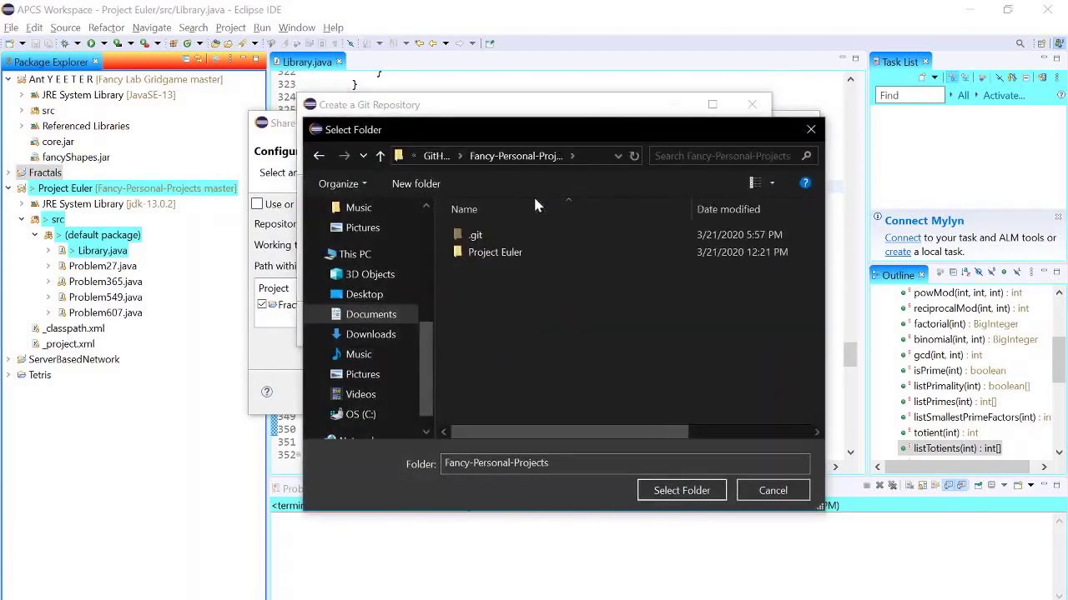
click(682, 490)
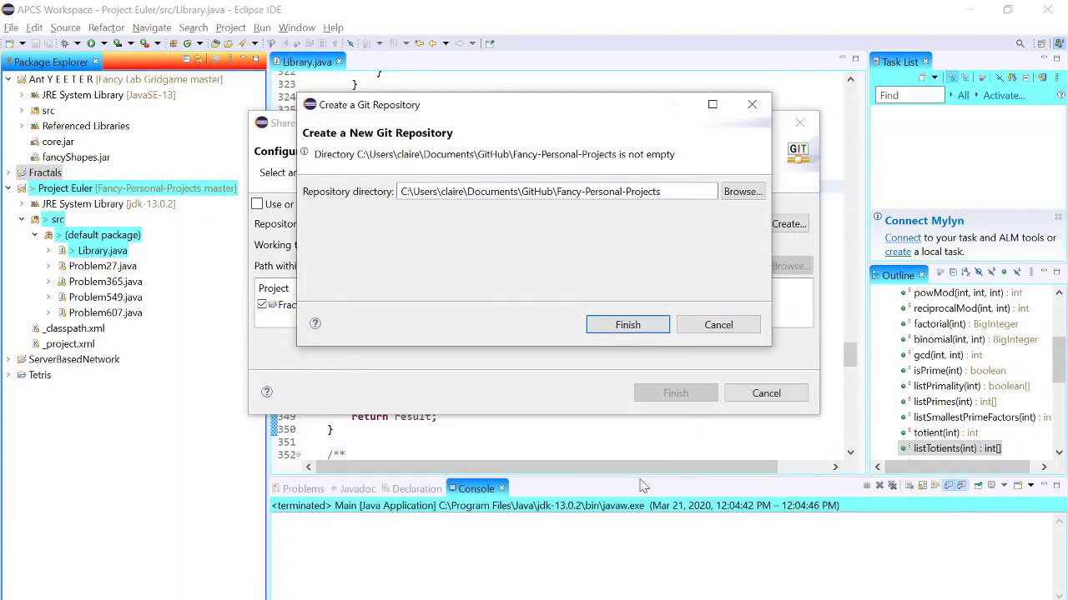
click(625, 332)
click(676, 396)
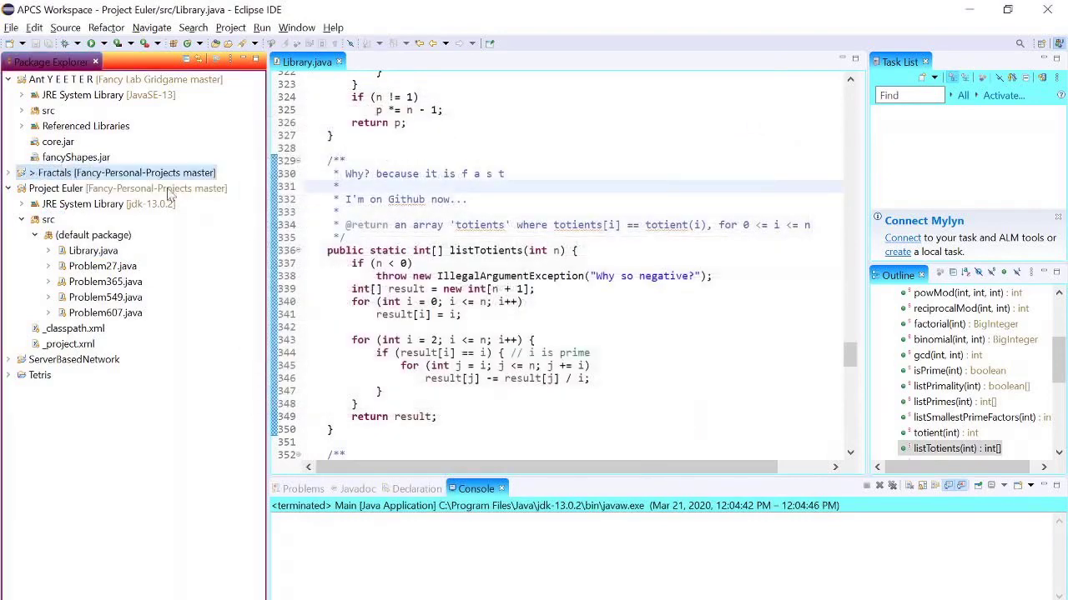
Expand the Fractals project and its src folder to check the version control markers on their contents
click(8, 172)
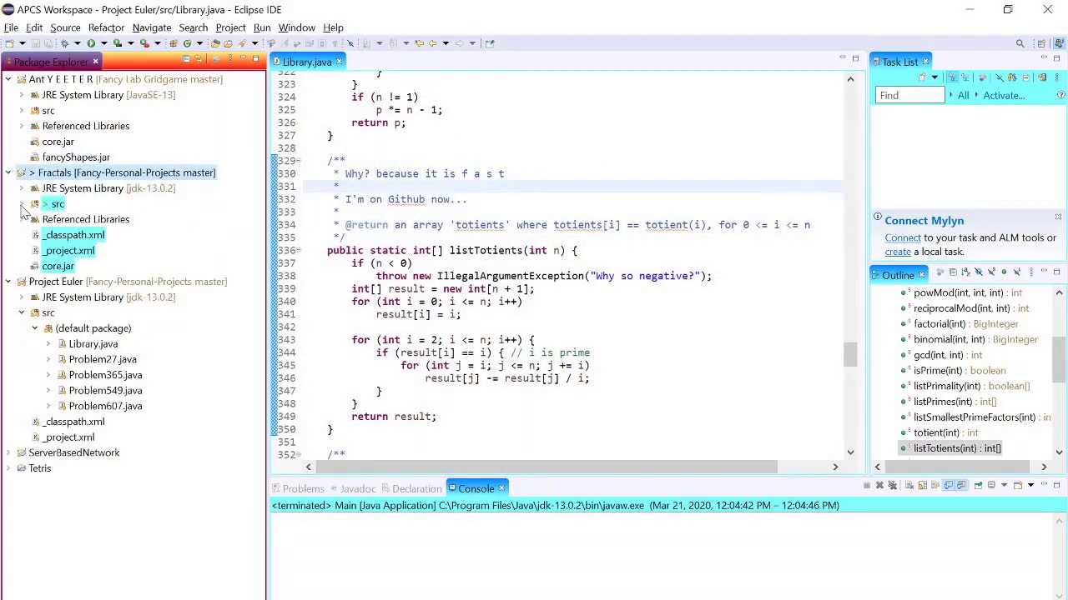
click(22, 204)
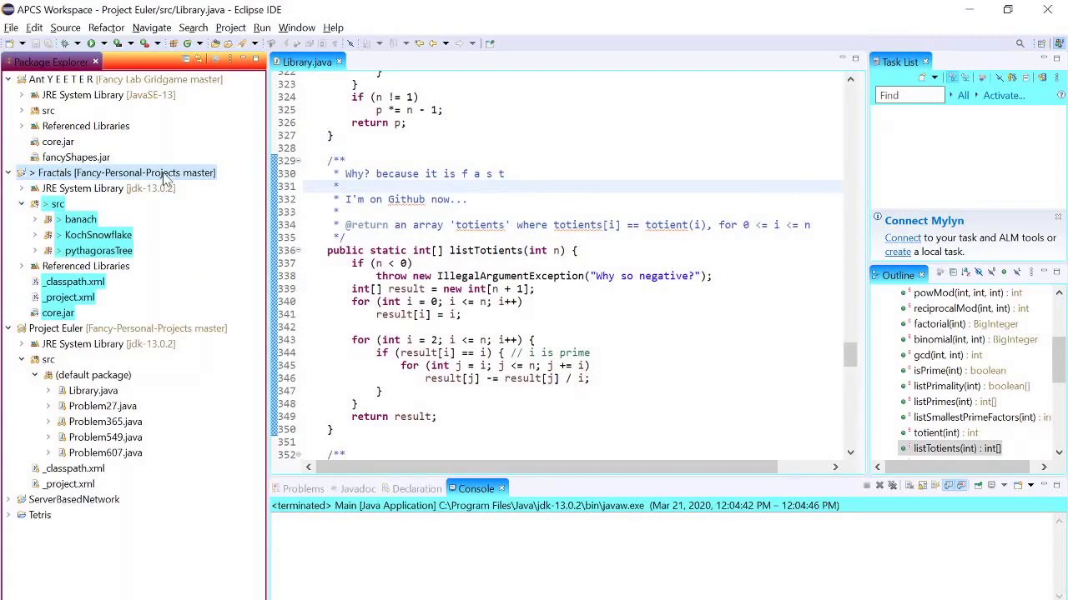
click(659, 405)
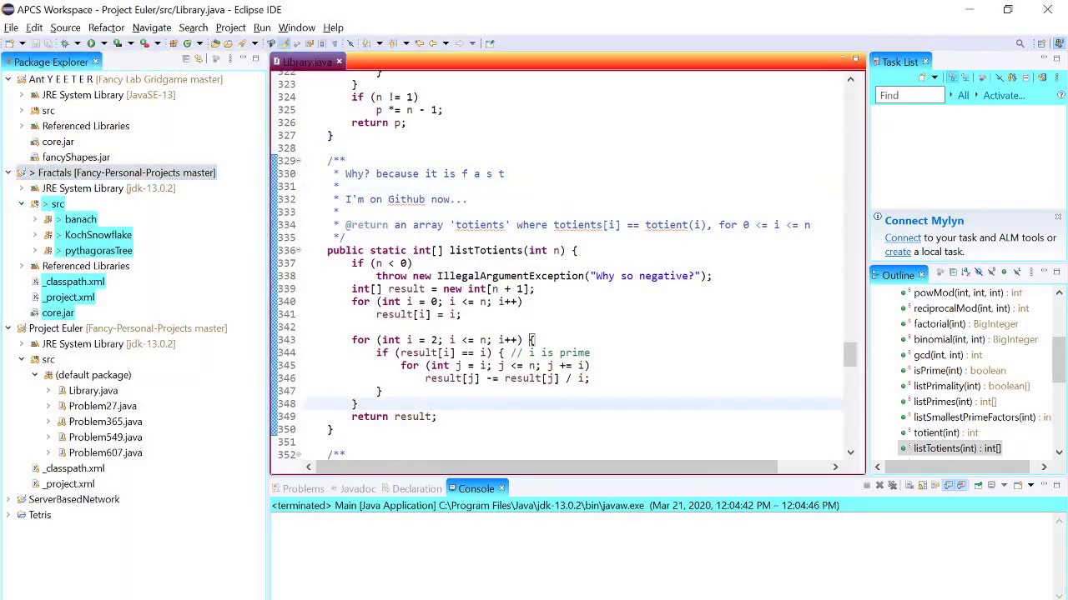
Switch to GitHub Desktop, commit all the Fractals files to master with the summary "Added fractals project", and push to origin
key(alt+Tab)
click(229, 107)
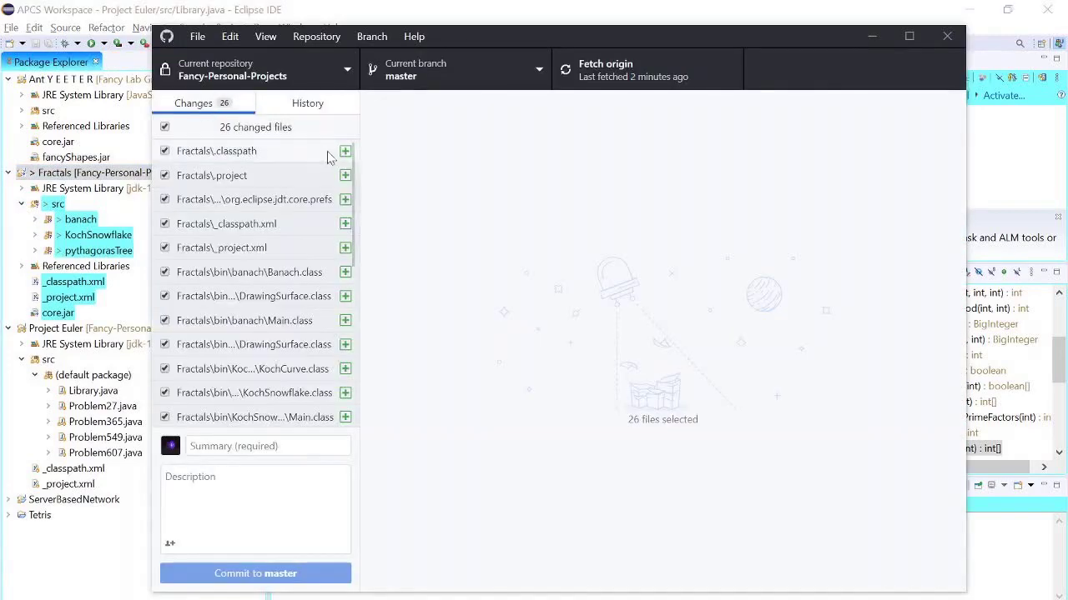
scroll(342, 167, down, 5)
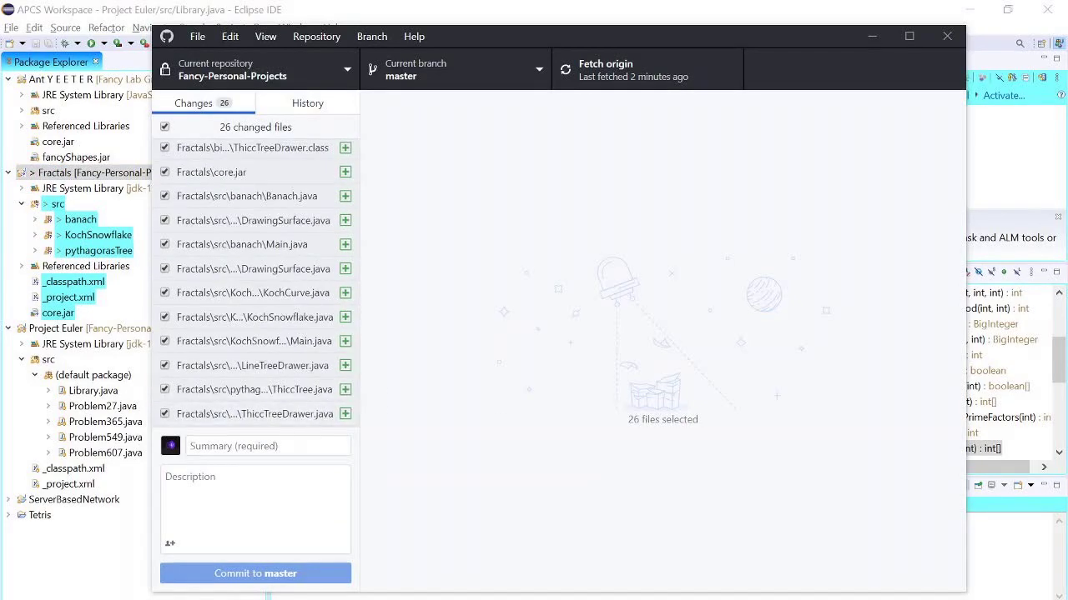
click(267, 446)
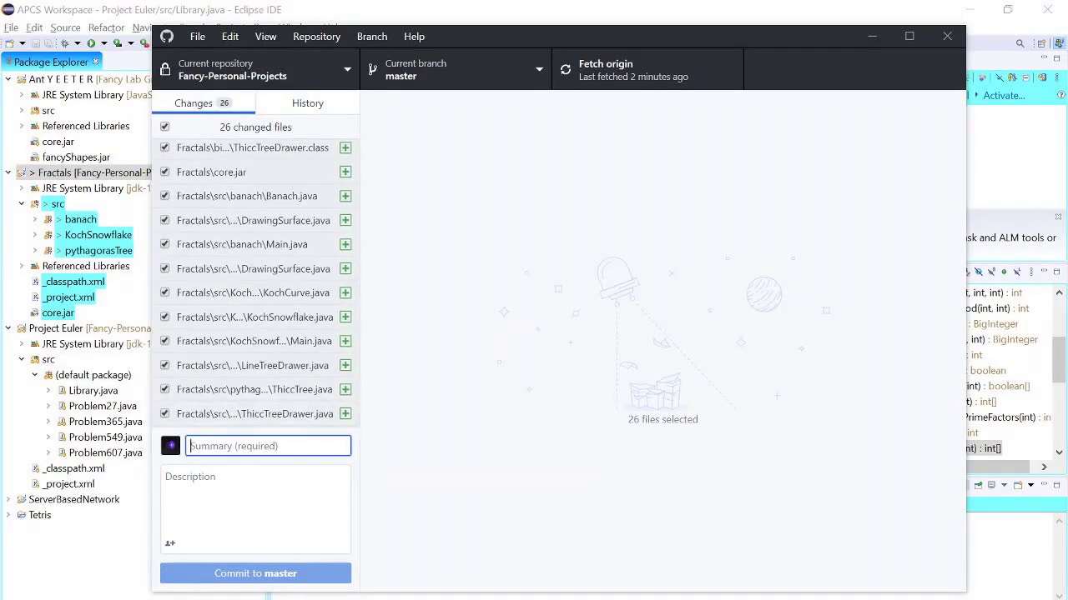
text(Added fractals project)
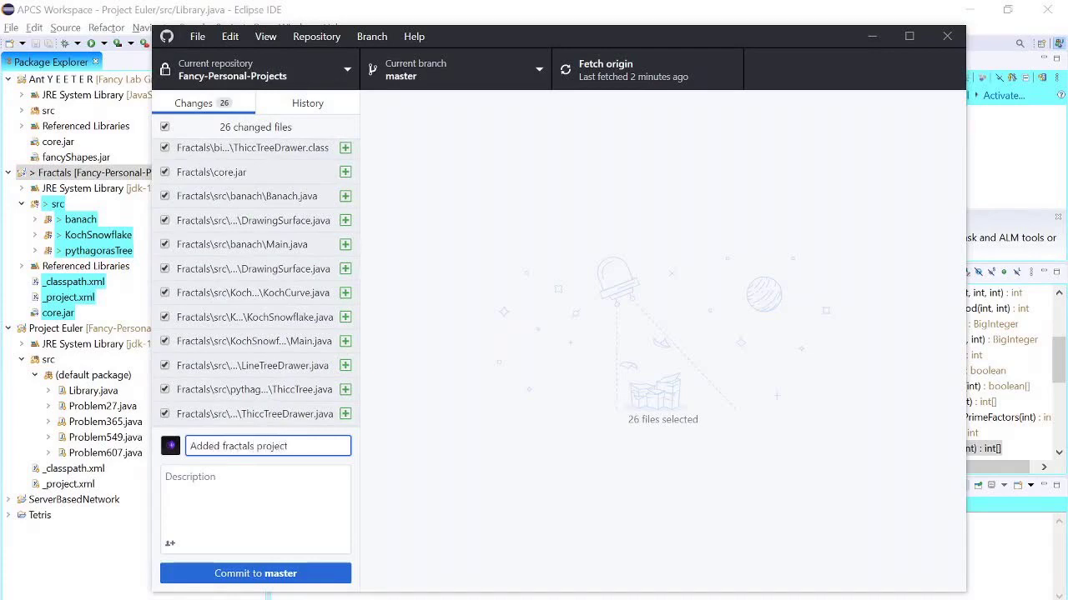
click(280, 573)
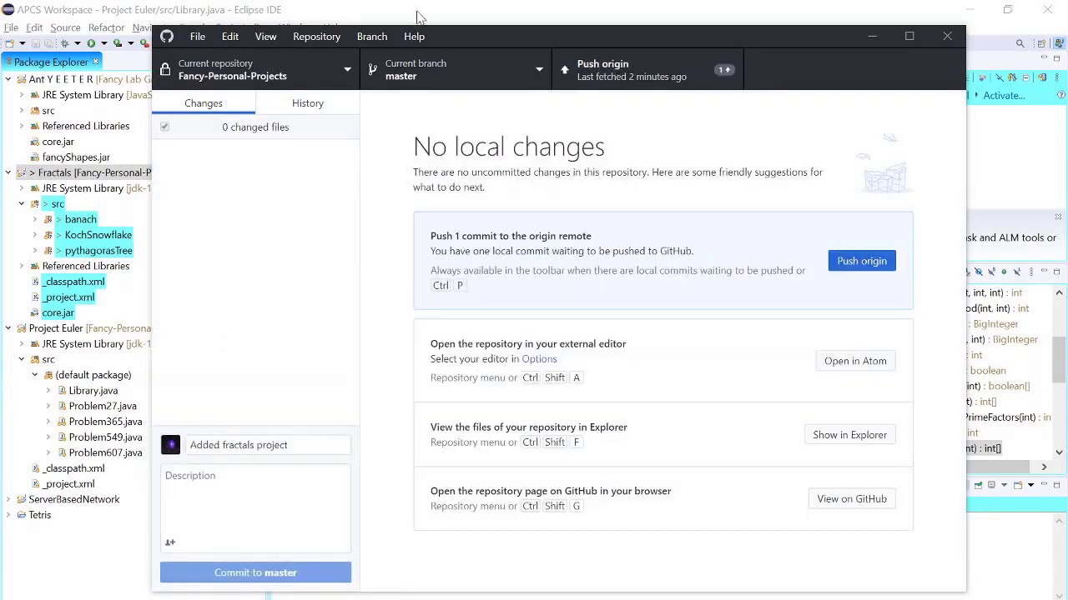
click(614, 73)
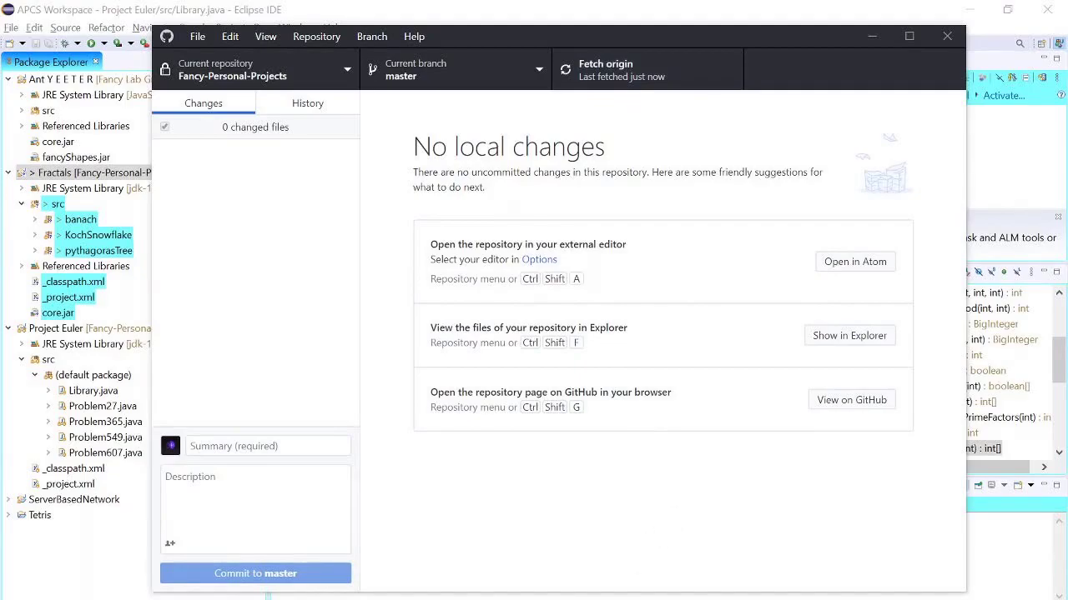
Switch to the browser, refresh the GitHub repository page, look through the Fractals folder, and return to the repository's main page
click(979, 579)
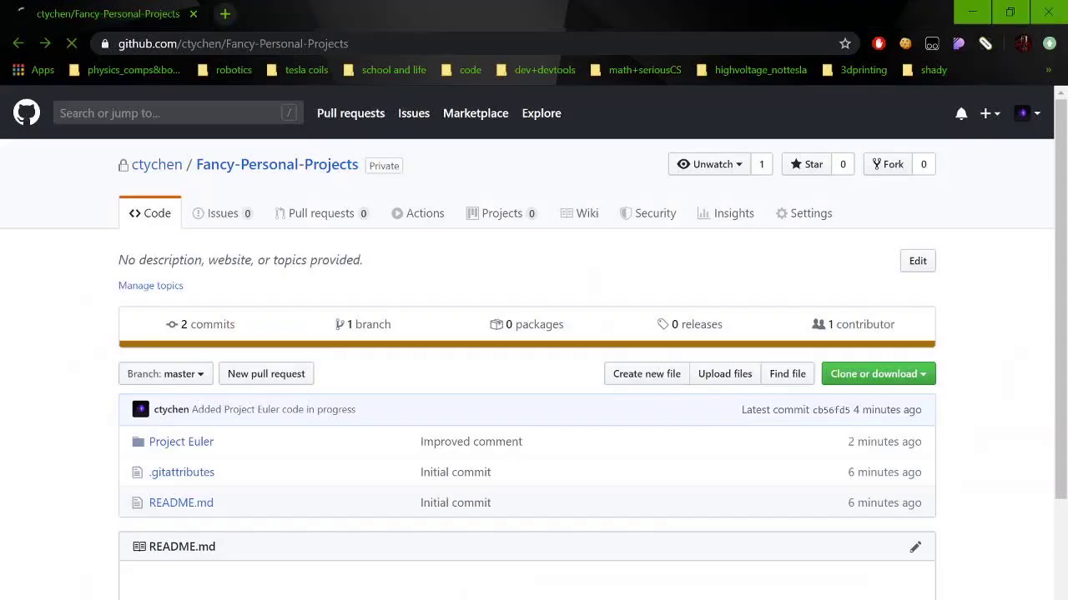
scroll(36, 453, down, 2)
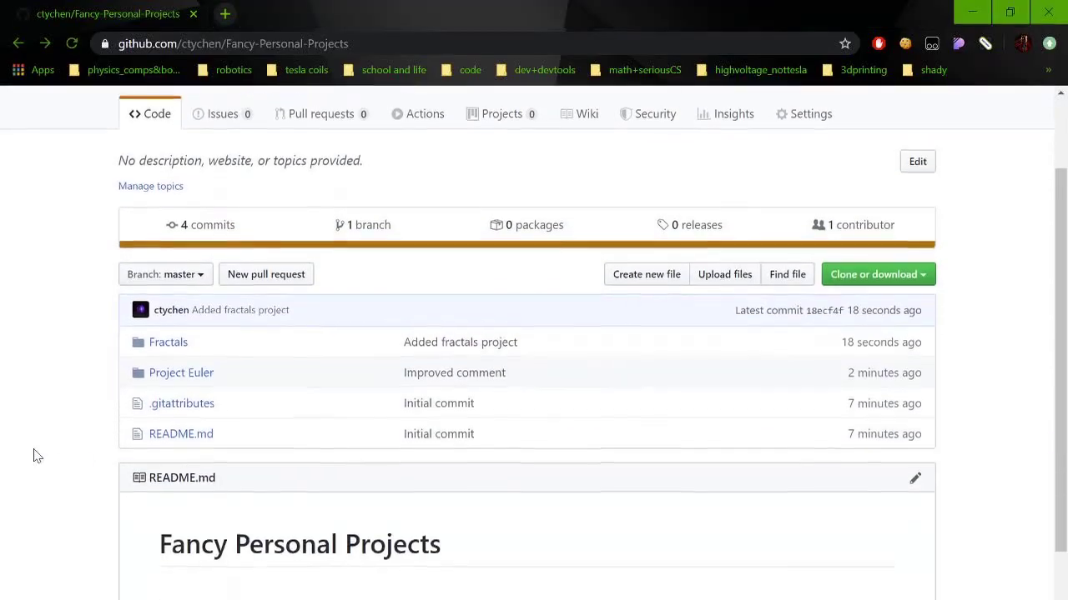
drag(231, 376, 121, 348)
click(85, 353)
click(168, 344)
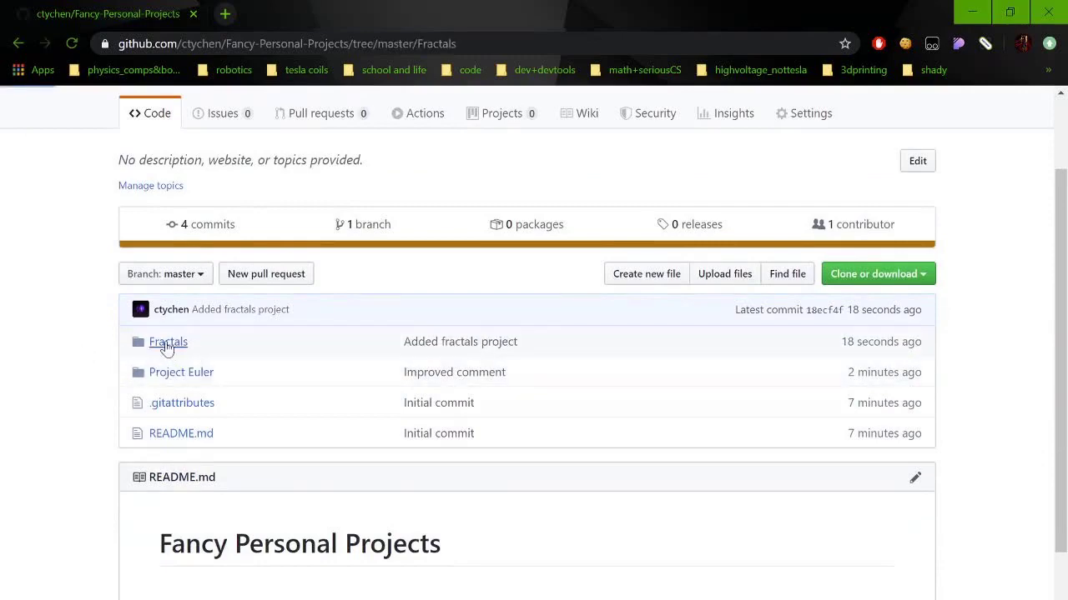
scroll(166, 343, down, 2)
key(alt+Left)
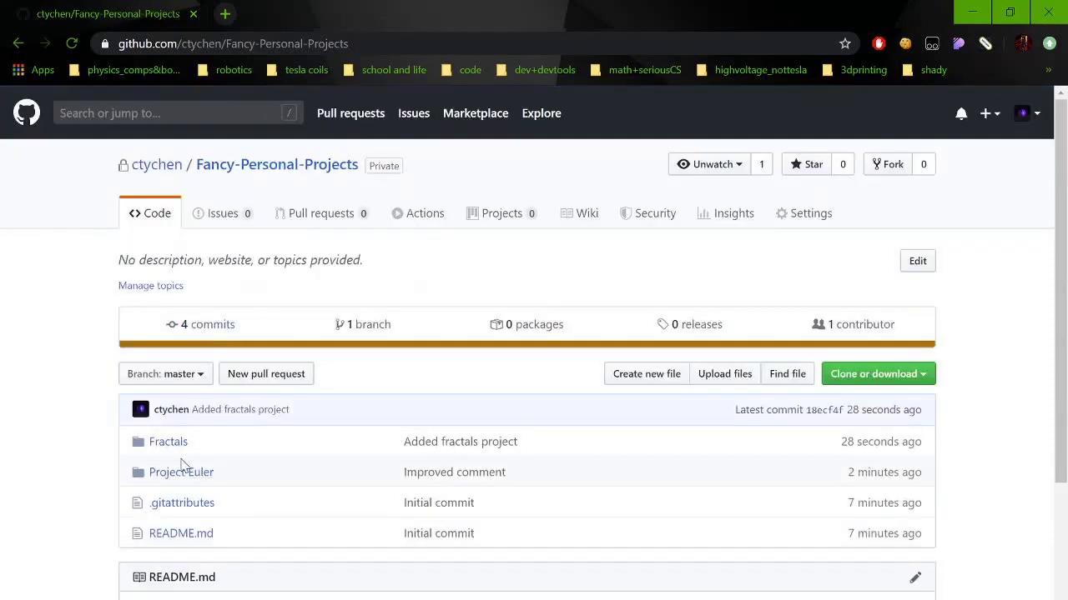
Open the Project Euler folder on GitHub, check the latest commits of its files, and go back to the repository root
click(187, 474)
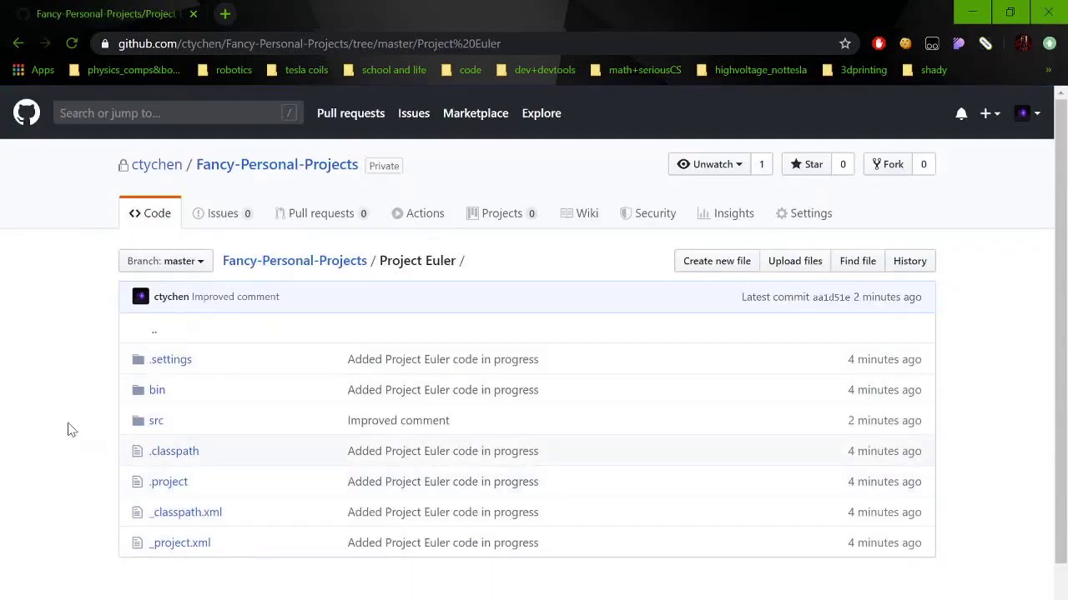
scroll(71, 429, down, 1)
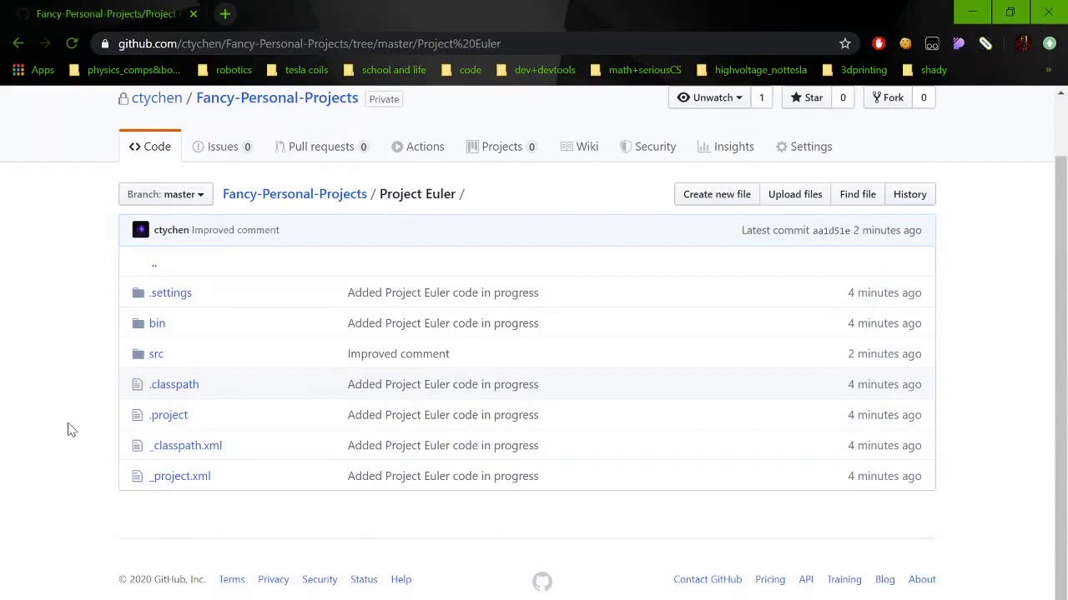
click(310, 196)
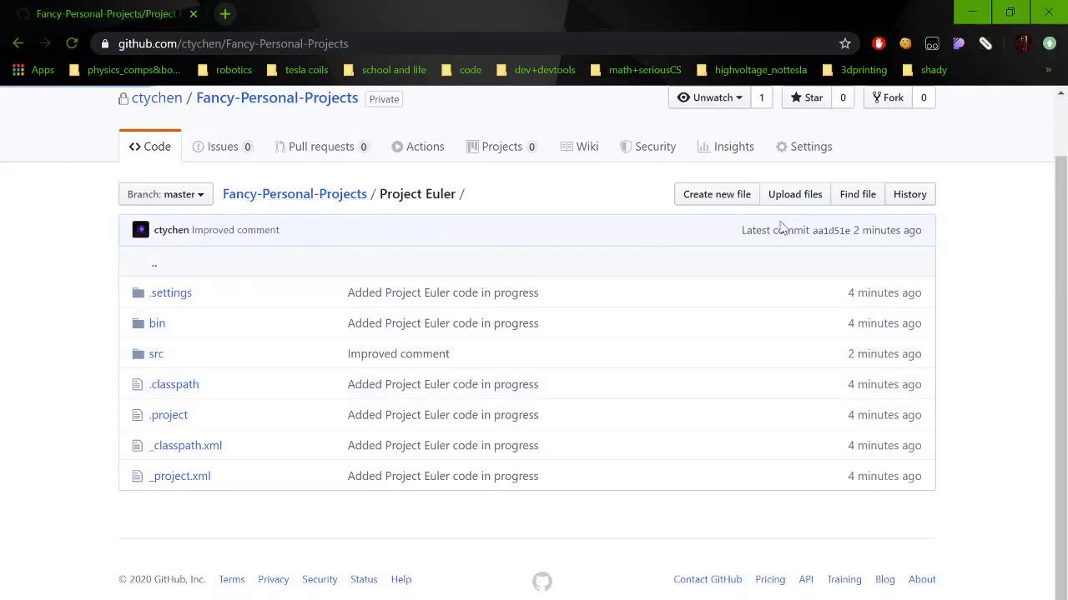
Open the repository in GitHub Desktop from GitHub's clone options, view its GitHub page from there, and close the duplicate browser tab
click(861, 377)
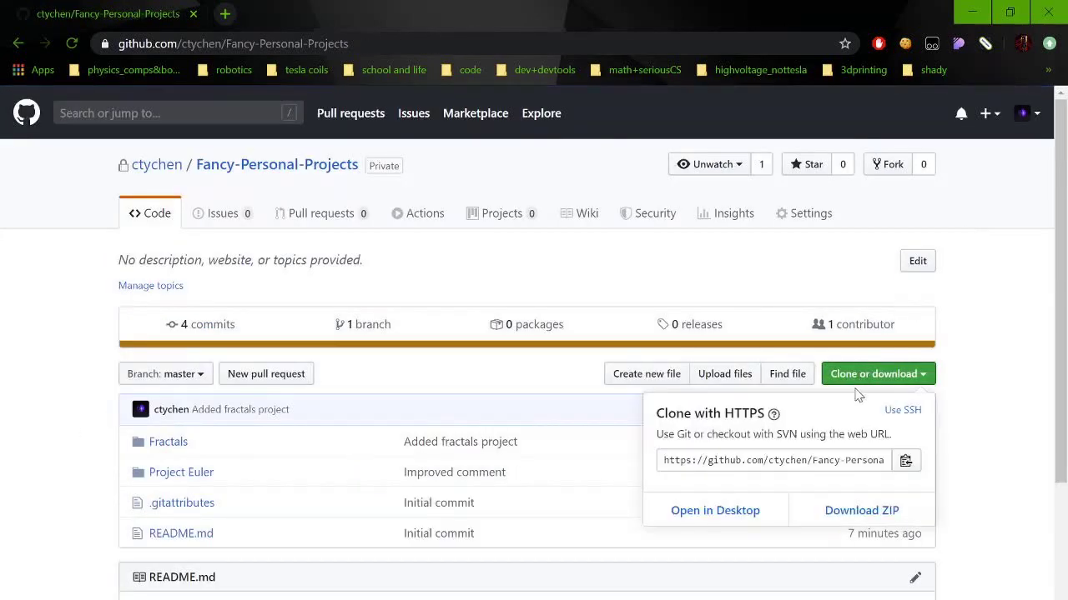
click(742, 510)
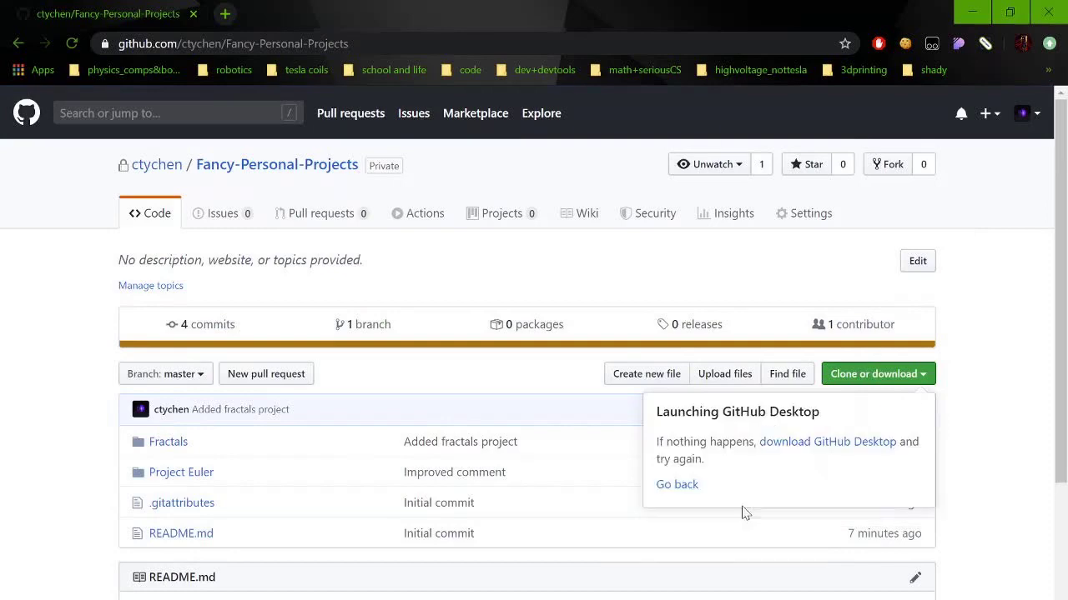
click(603, 163)
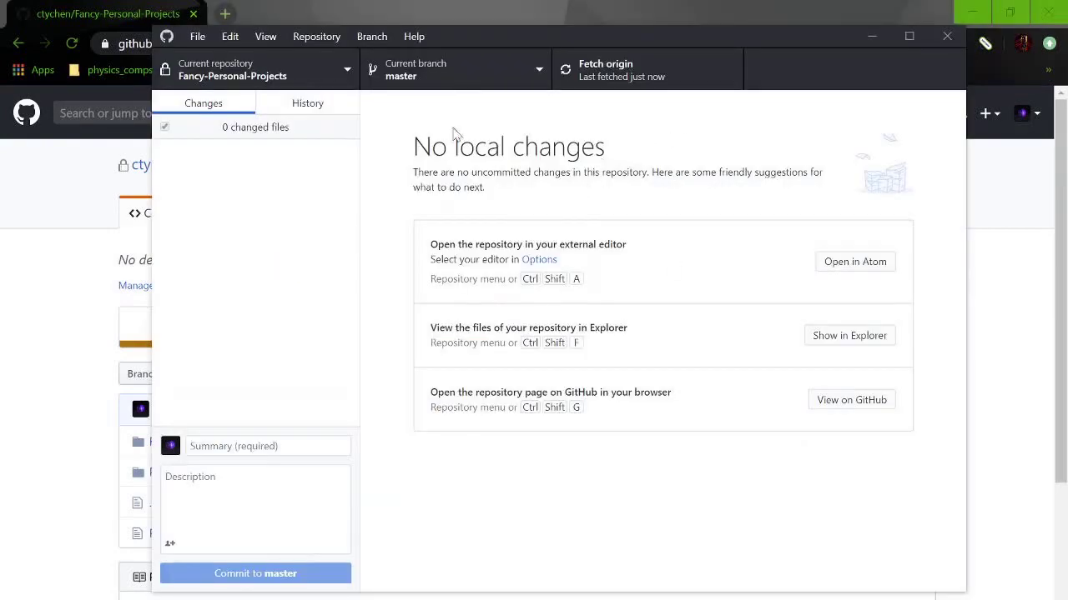
click(843, 400)
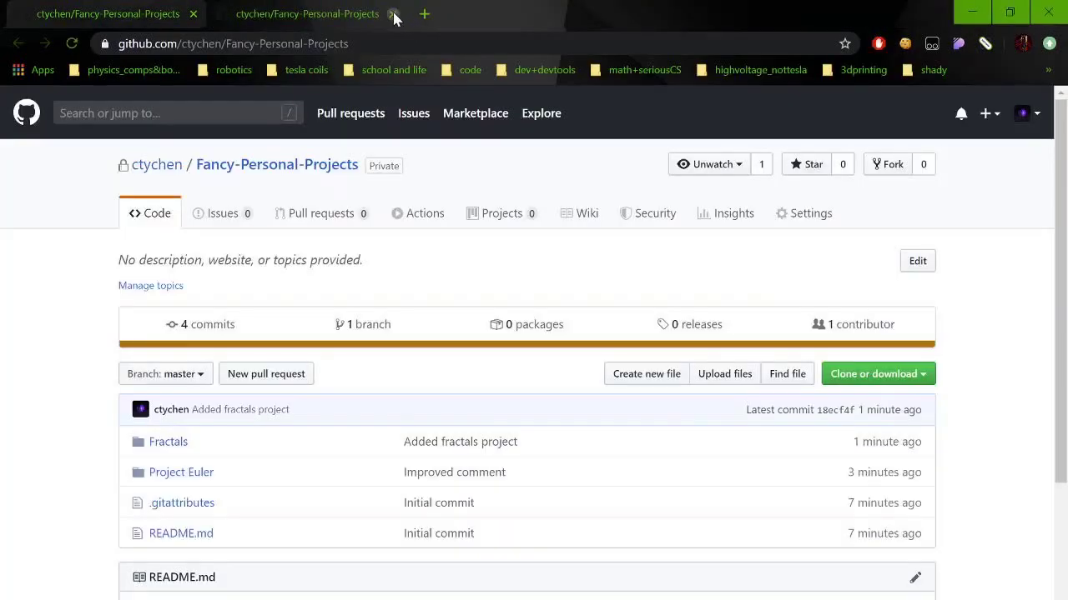
click(392, 13)
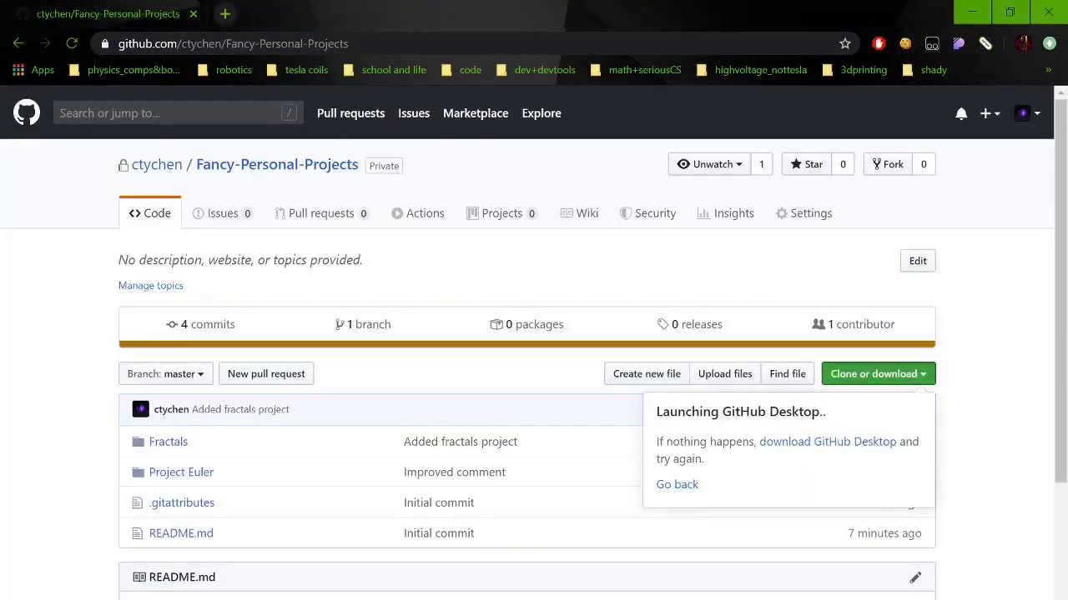
Switch to File Explorer, look through the Fractals and Project Euler folders in the local Fancy-Personal-Projects repository, and close the window
key(alt+Tab)
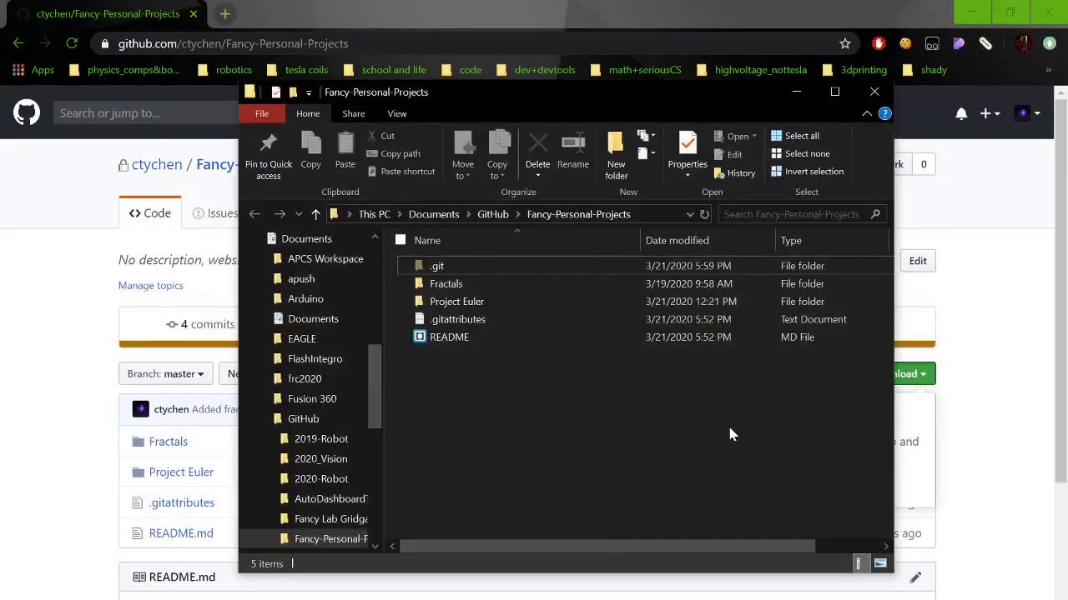
double_click(450, 284)
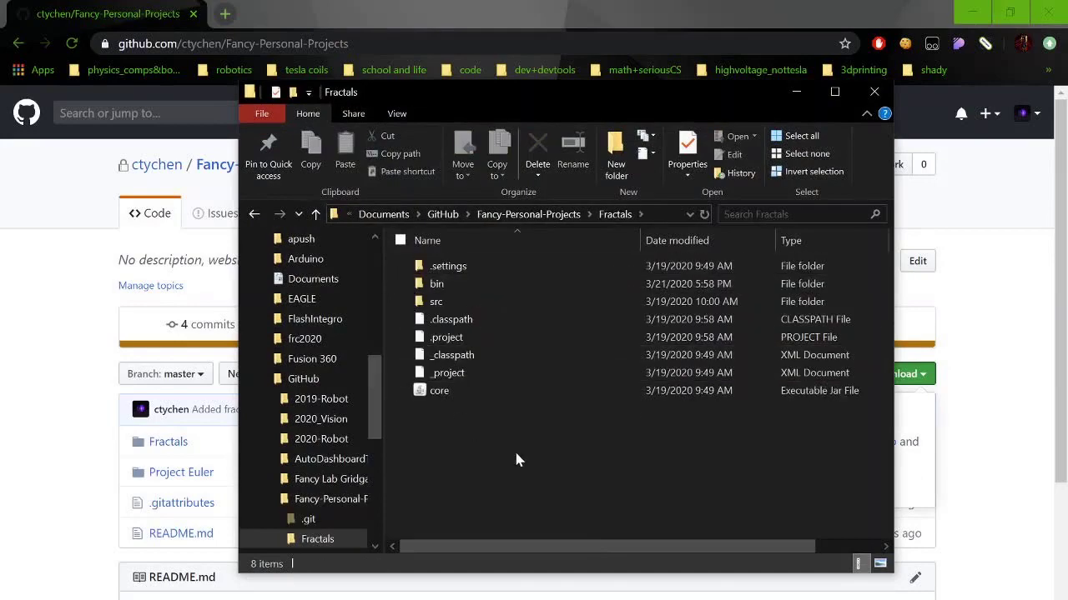
double_click(471, 302)
click(546, 215)
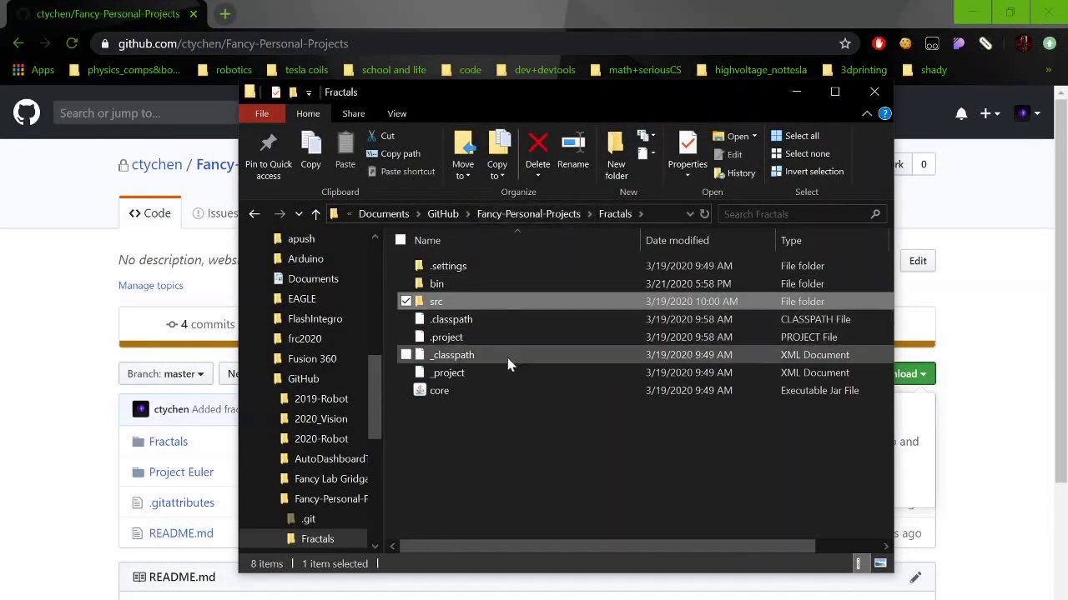
click(550, 214)
double_click(512, 304)
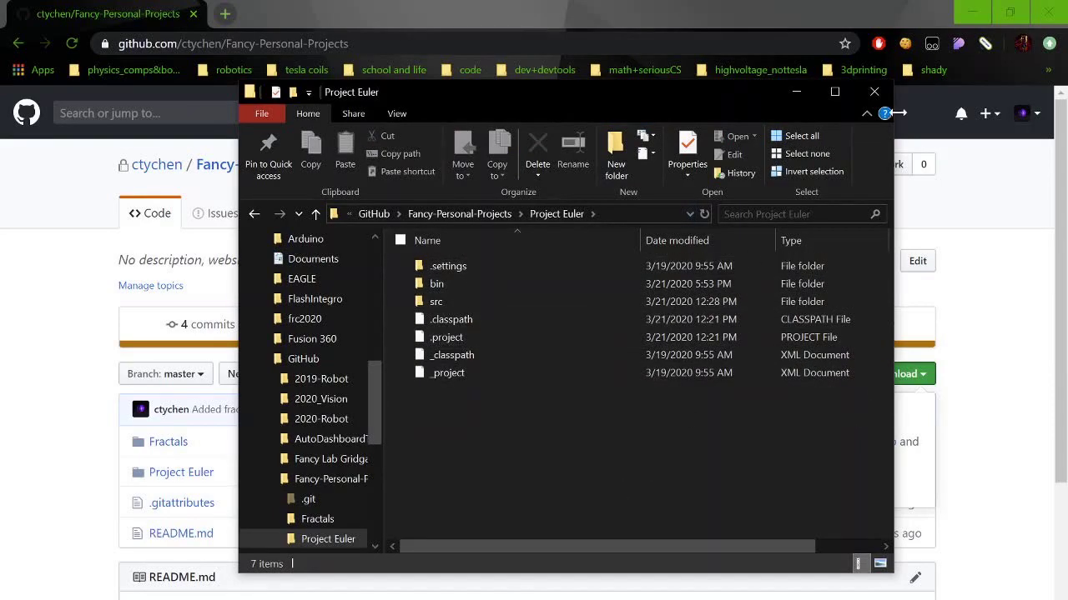
click(874, 92)
click(1045, 294)
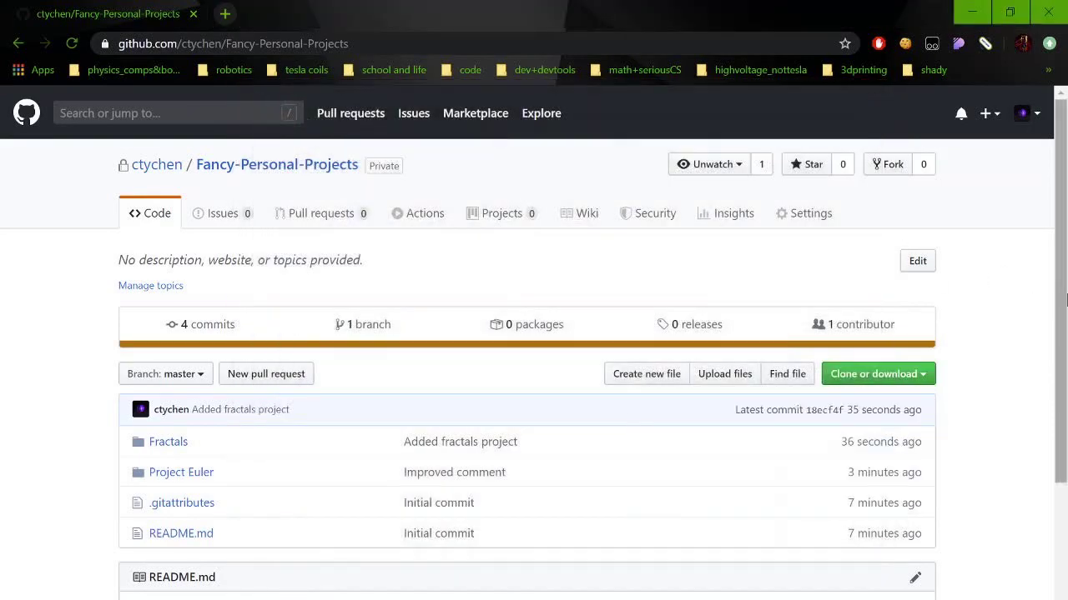
scroll(1045, 297, down, 1)
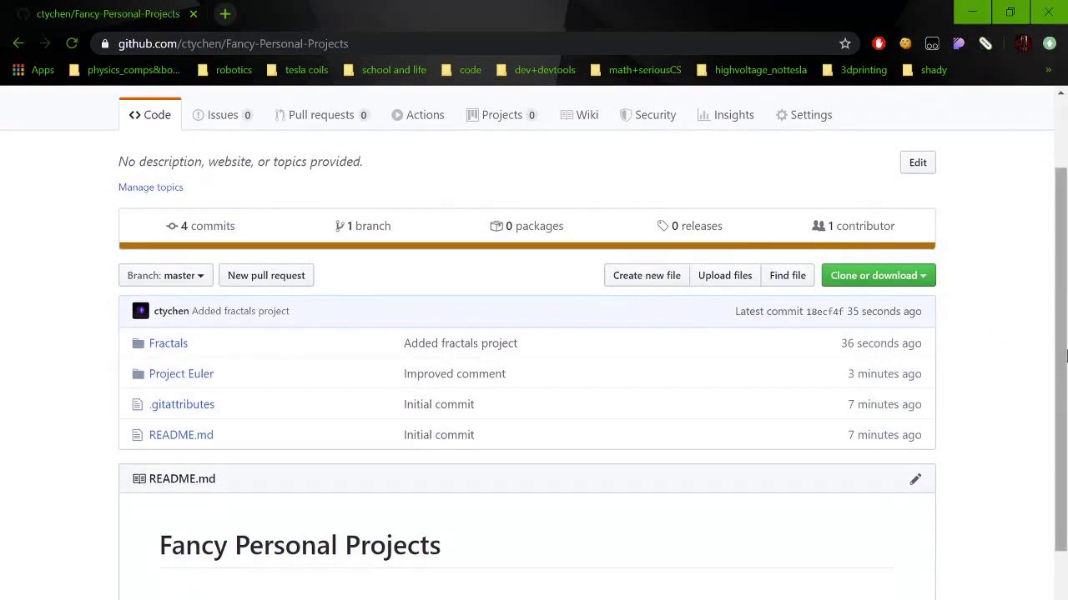
scroll(1013, 342, up, 2)
scroll(1005, 343, down, 1)
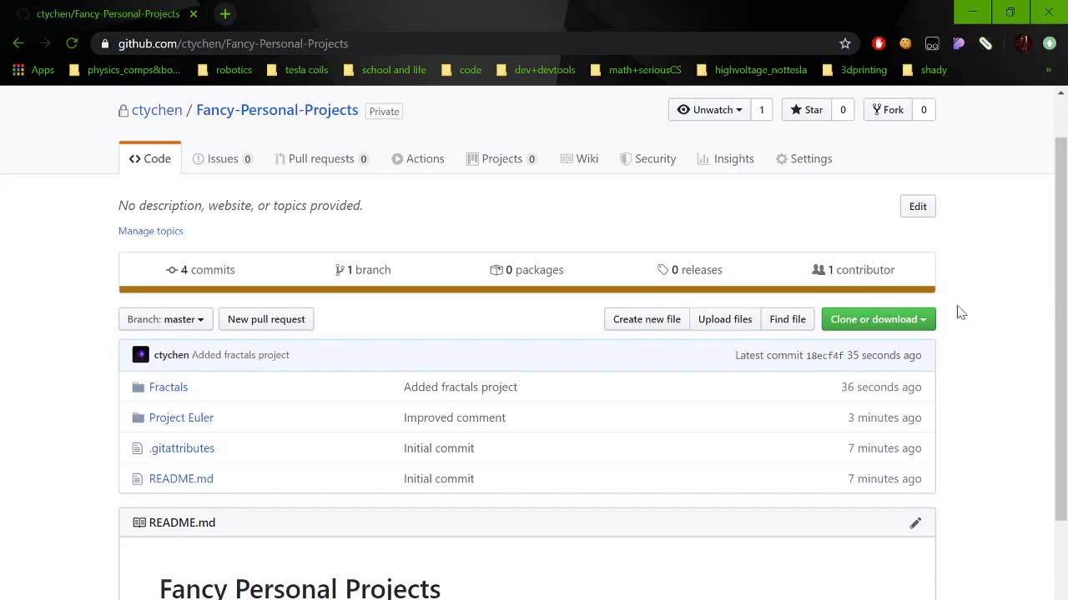
drag(1061, 259, 1060, 218)
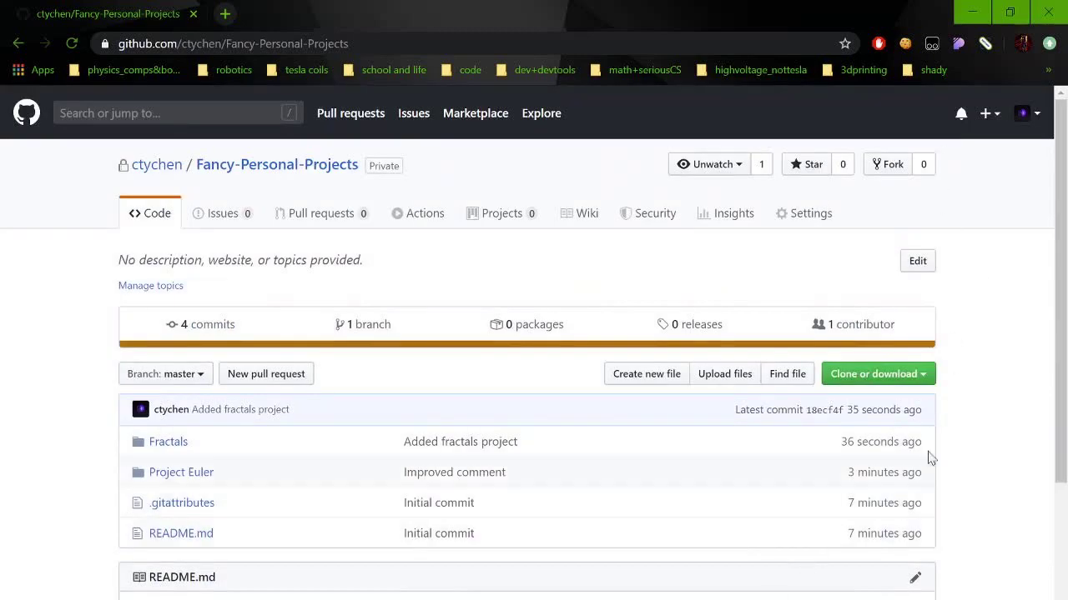
drag(1061, 399, 1064, 492)
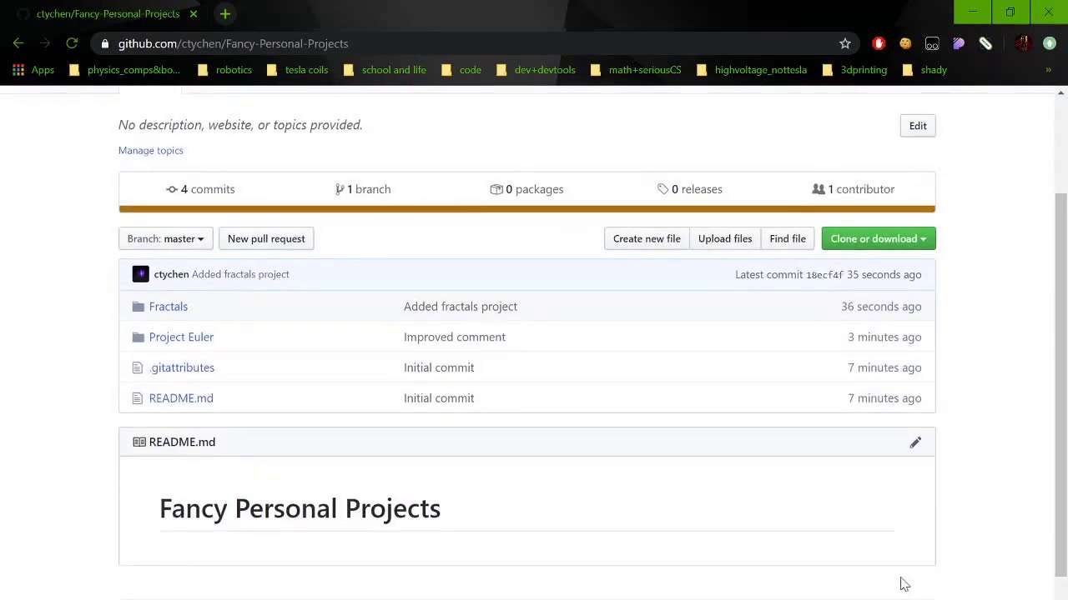